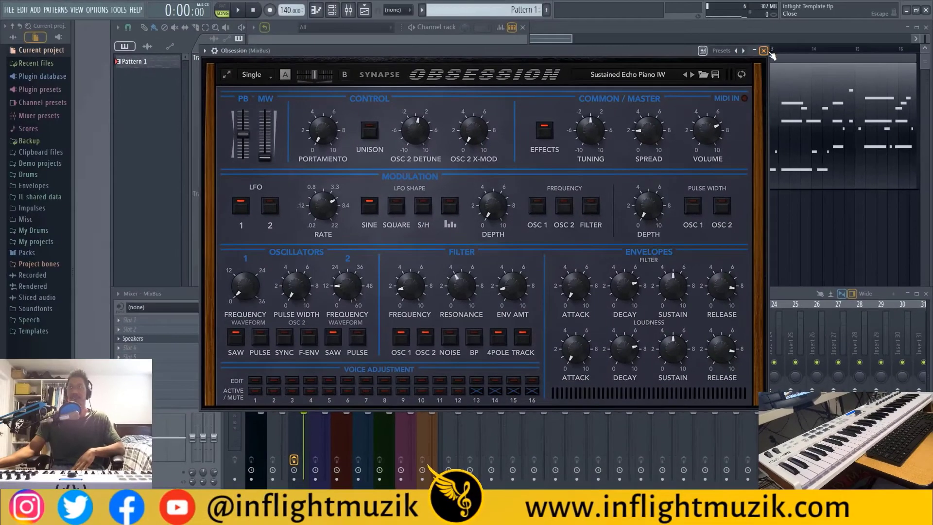
Step: Bypass the Speakers effect on the MixBus track and play the pattern without it
{"action": "left_click", "coordinate": [860, 14]}
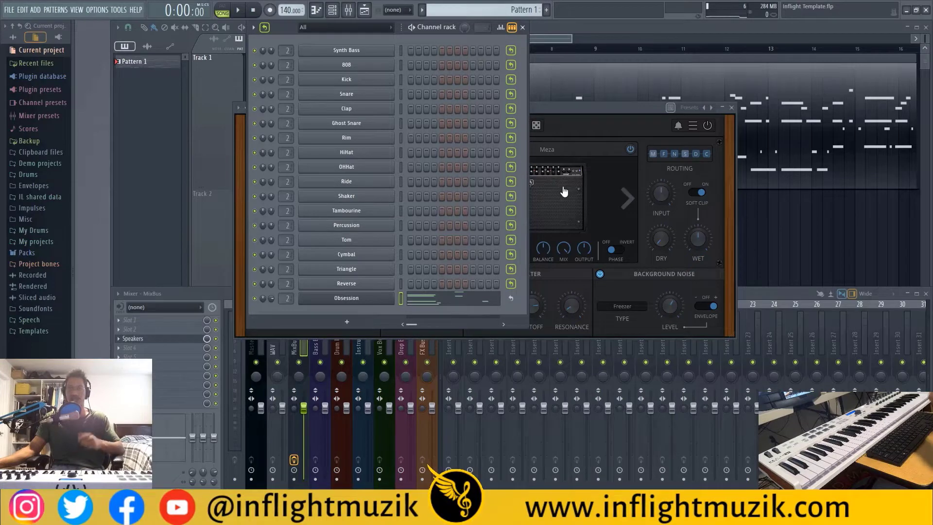
{"action": "left_click", "coordinate": [534, 221]}
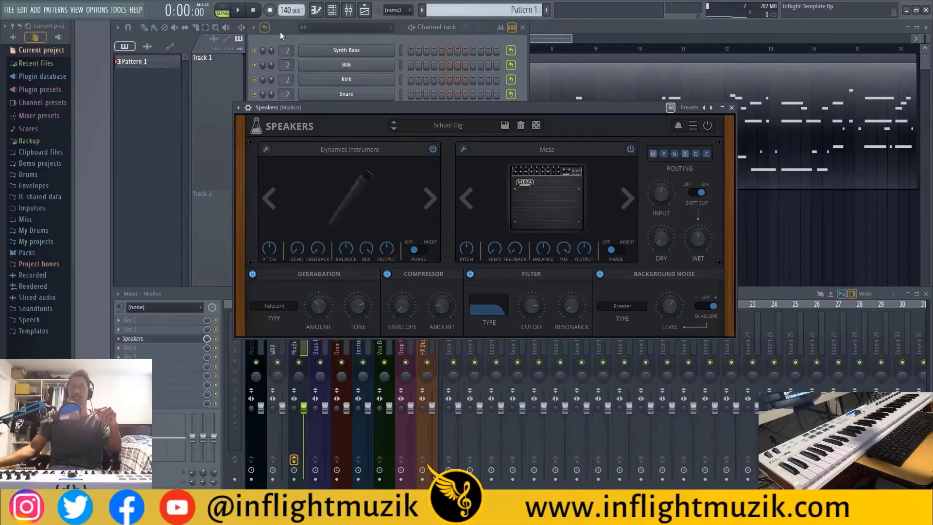
{"action": "left_click", "coordinate": [191, 21]}
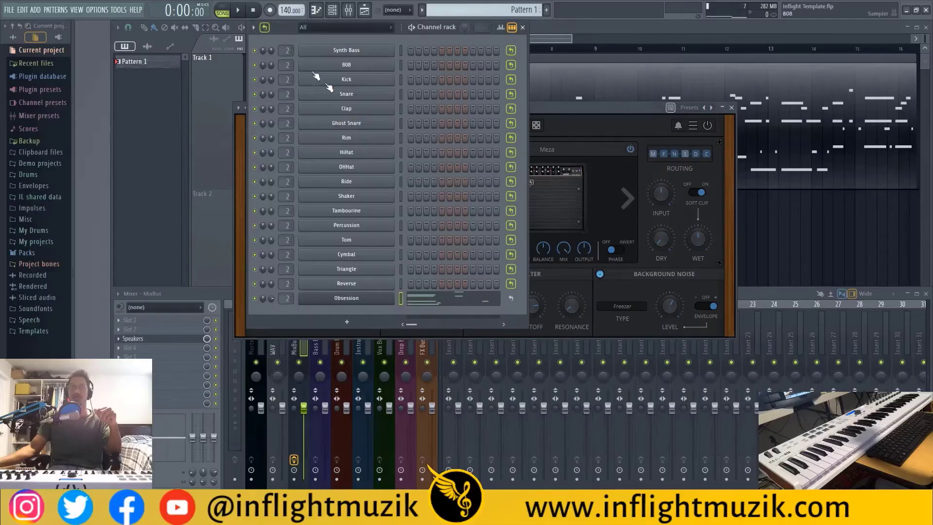
{"action": "left_click", "coordinate": [219, 341]}
{"action": "key", "text": "space"}
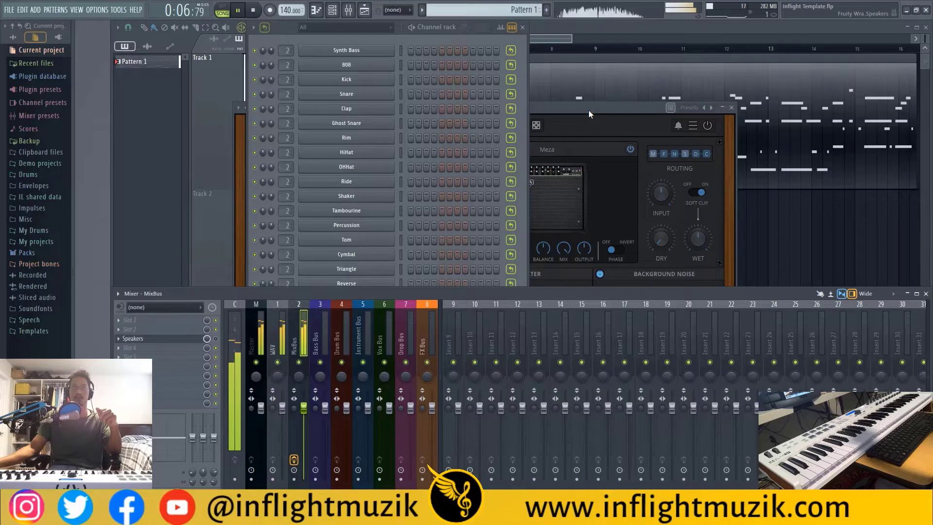
{"action": "left_click", "coordinate": [605, 40]}
{"action": "key", "text": "space"}
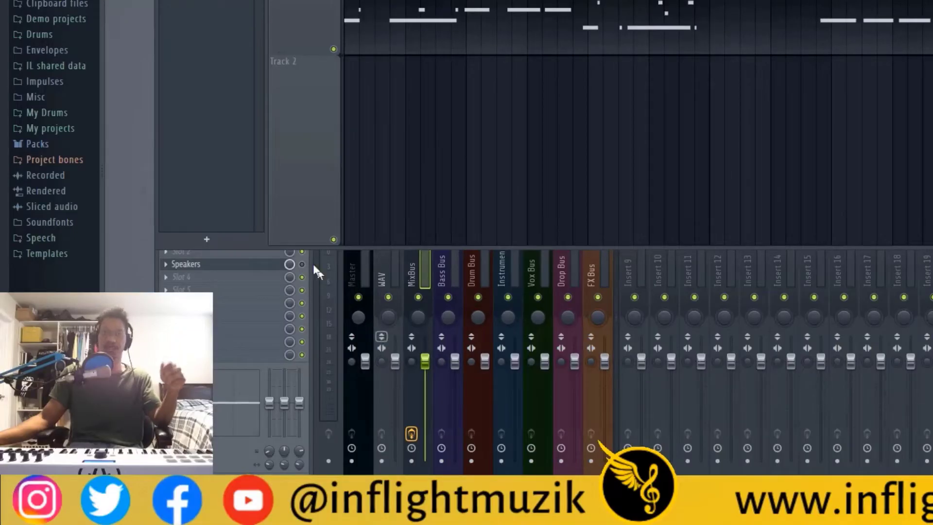
Step: Re-enable Speakers on the MixBus track, move its window below the pattern clip and play the pattern with the School Gig preset
{"action": "left_click", "coordinate": [209, 264]}
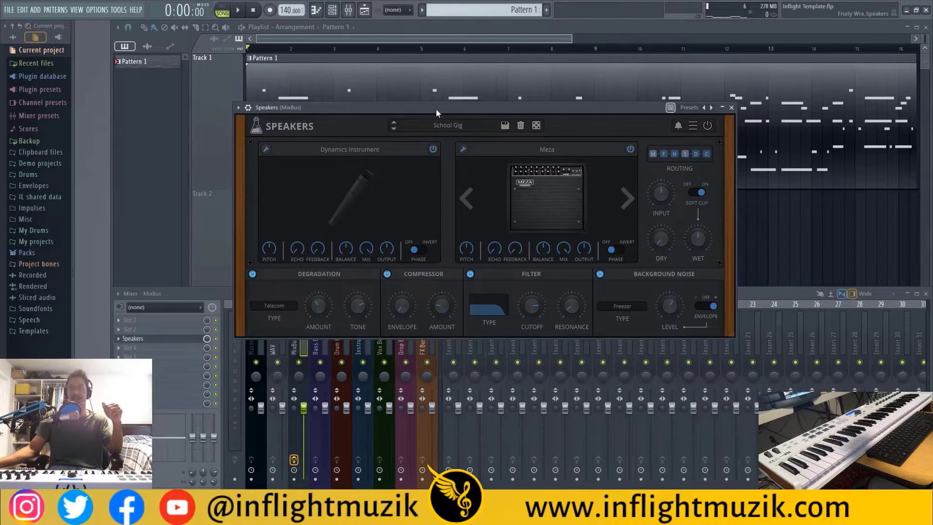
{"action": "left_click_drag", "start_coordinate": [436, 109], "coordinate": [431, 193]}
{"action": "key", "text": "space"}
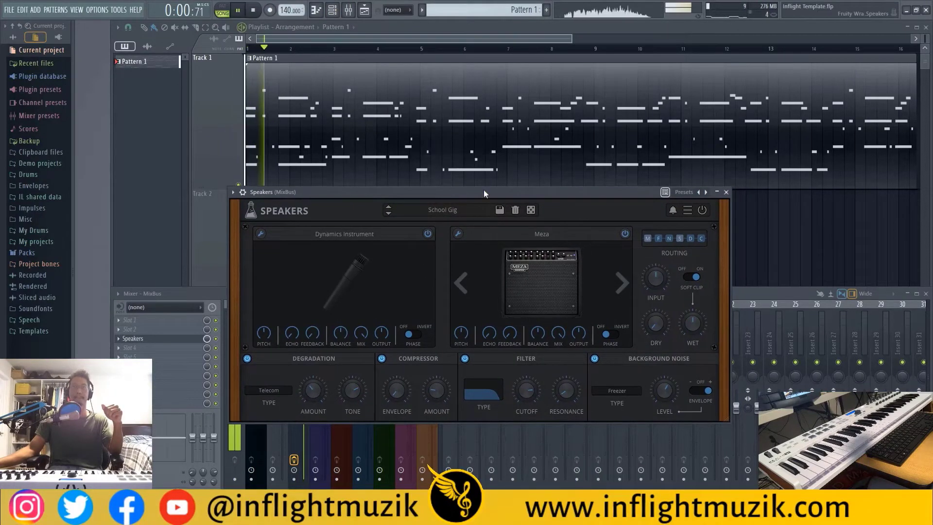
Step: Audition Speakers presets including Tight, Twin and Wurly, ending on Bad Radio, and stop playback
{"action": "left_click", "coordinate": [388, 214]}
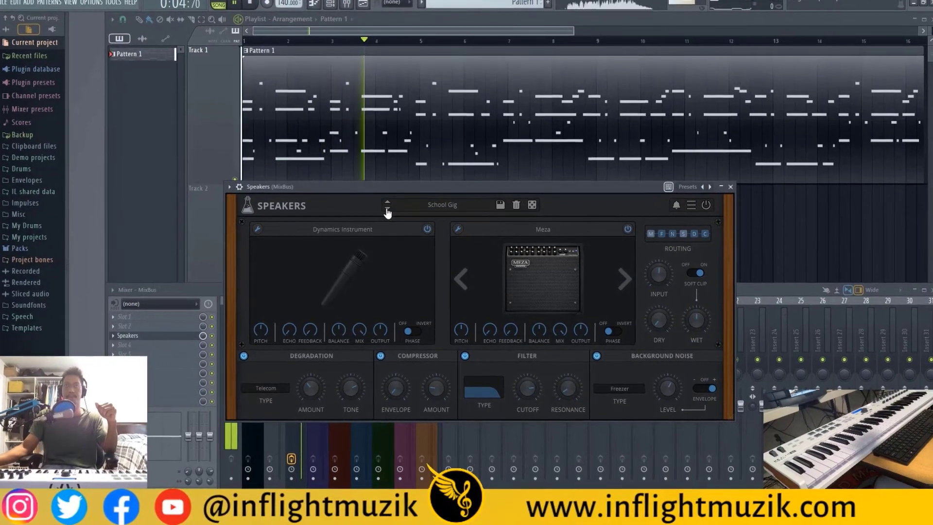
{"action": "left_click", "coordinate": [388, 215]}
{"action": "left_click", "coordinate": [388, 214]}
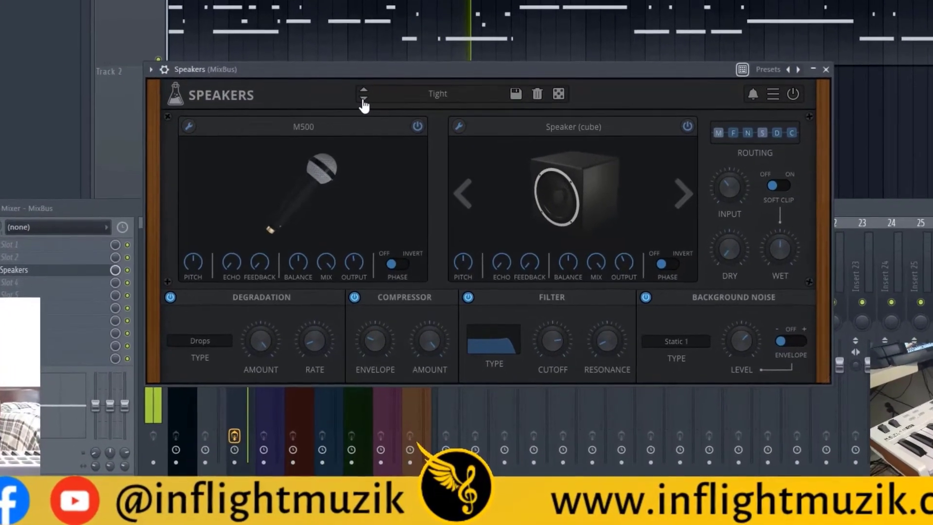
{"action": "left_click", "coordinate": [358, 74]}
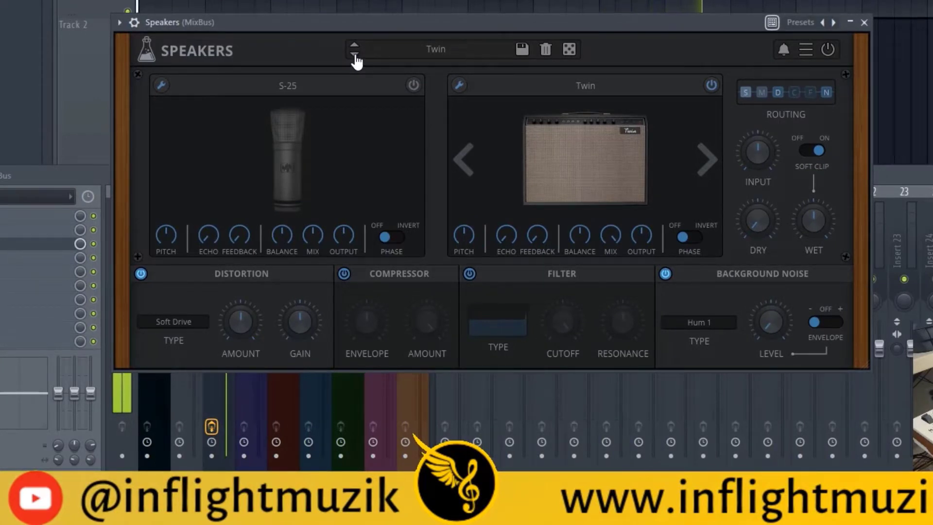
{"action": "left_click", "coordinate": [355, 57]}
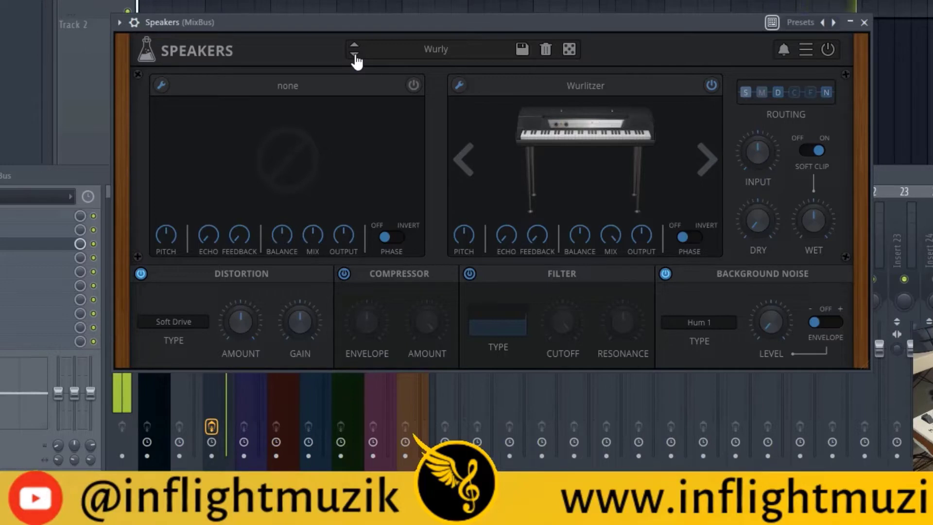
{"action": "left_click", "coordinate": [355, 56]}
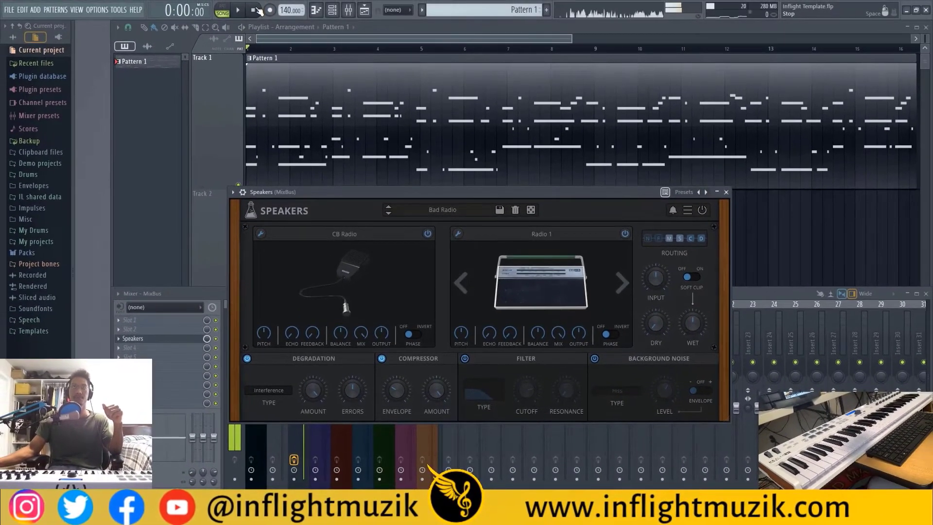
{"action": "left_click_drag", "start_coordinate": [372, 193], "coordinate": [378, 184]}
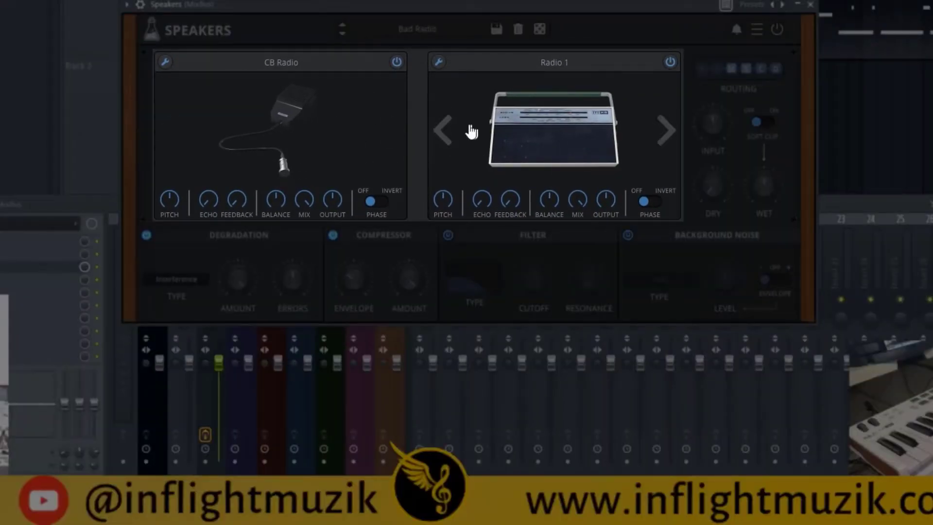
Step: Browse the microphone models in place of CB Radio and choose EV RE20
{"action": "mouse_move", "coordinate": [283, 154]}
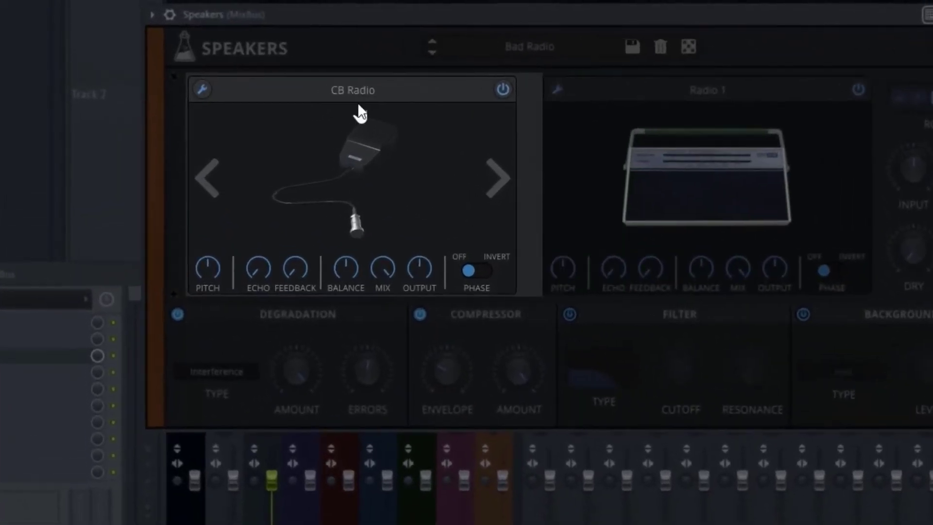
{"action": "left_click", "coordinate": [352, 92]}
{"action": "mouse_move", "coordinate": [341, 121]}
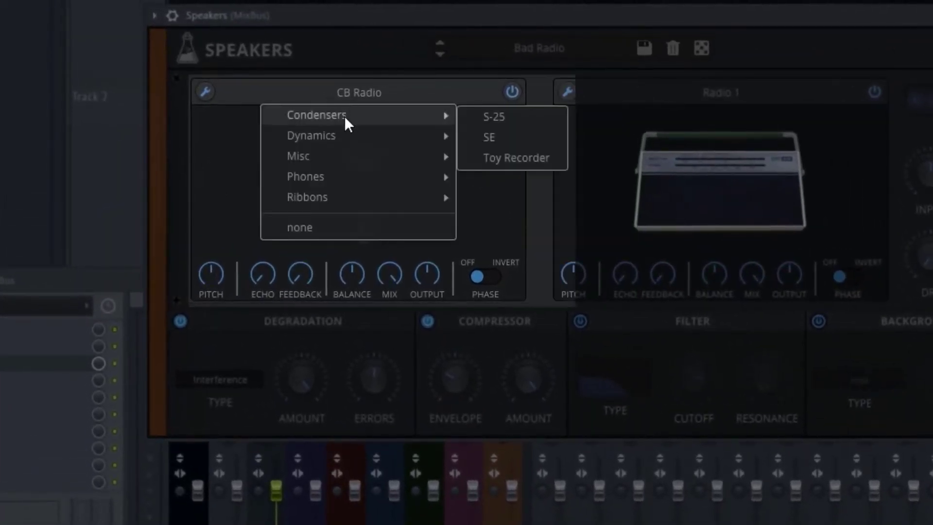
{"action": "mouse_move", "coordinate": [344, 151]}
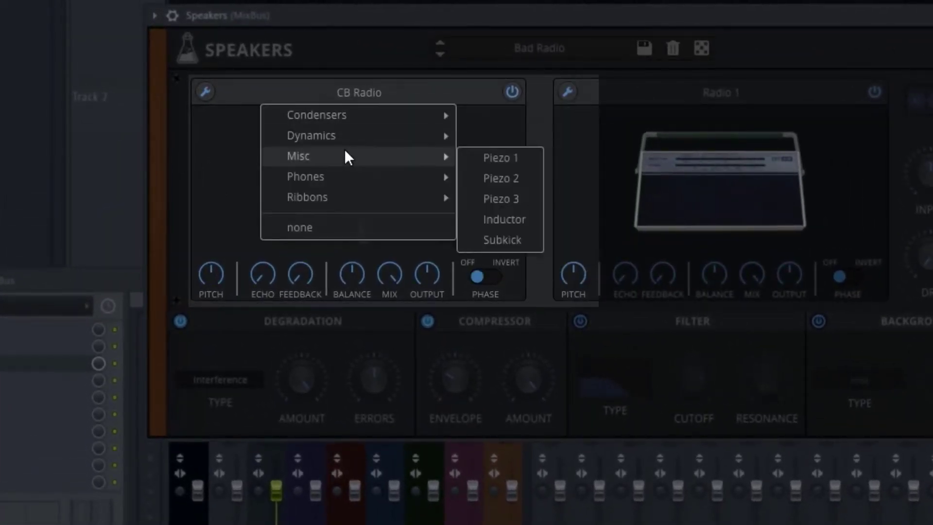
{"action": "mouse_move", "coordinate": [351, 200]}
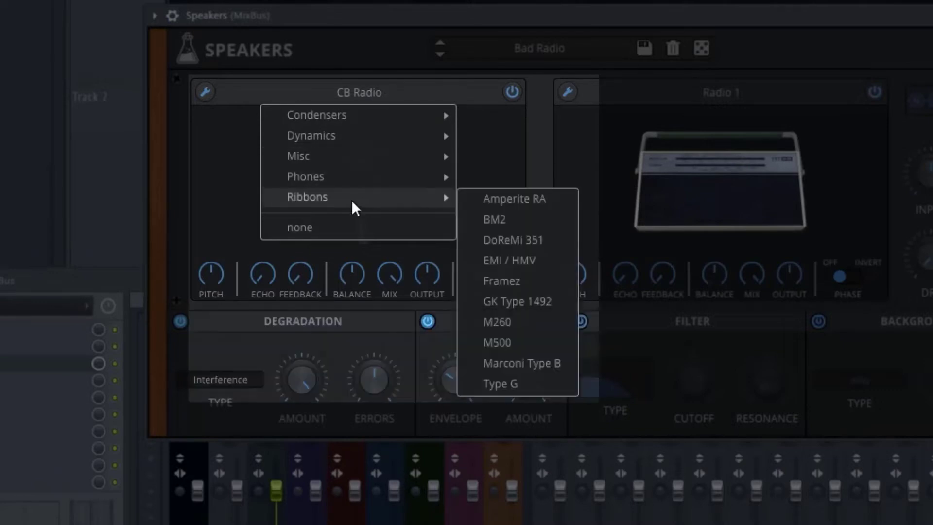
{"action": "key", "text": "Escape"}
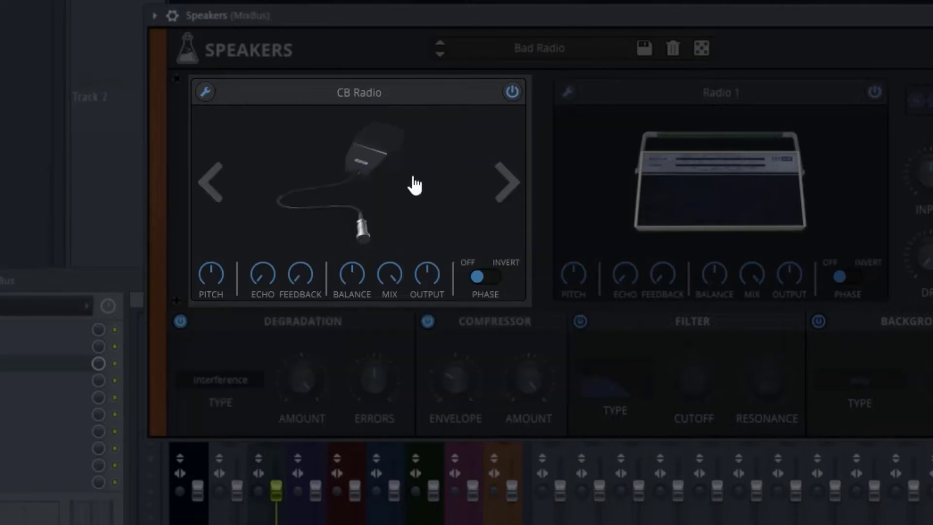
{"action": "left_click", "coordinate": [506, 191]}
{"action": "left_click", "coordinate": [507, 190]}
{"action": "left_click", "coordinate": [506, 189]}
{"action": "left_click", "coordinate": [505, 189]}
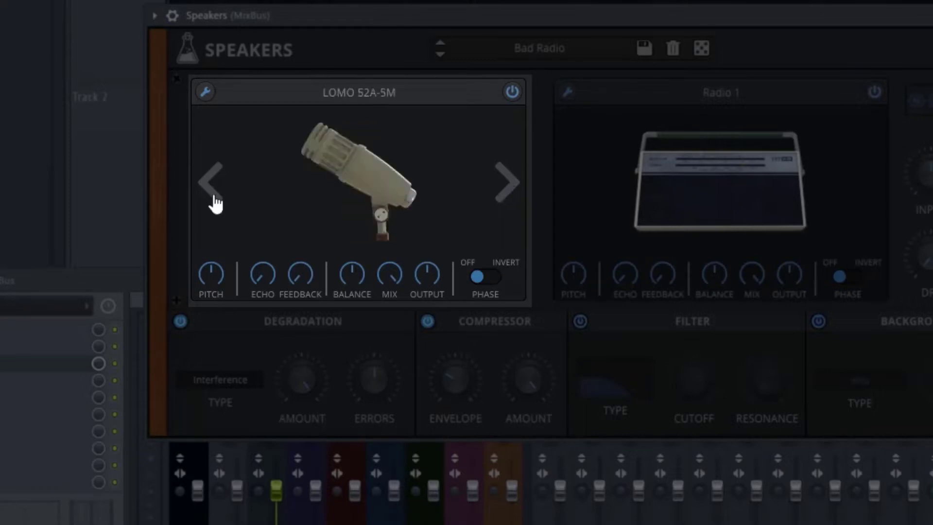
{"action": "left_click", "coordinate": [211, 200]}
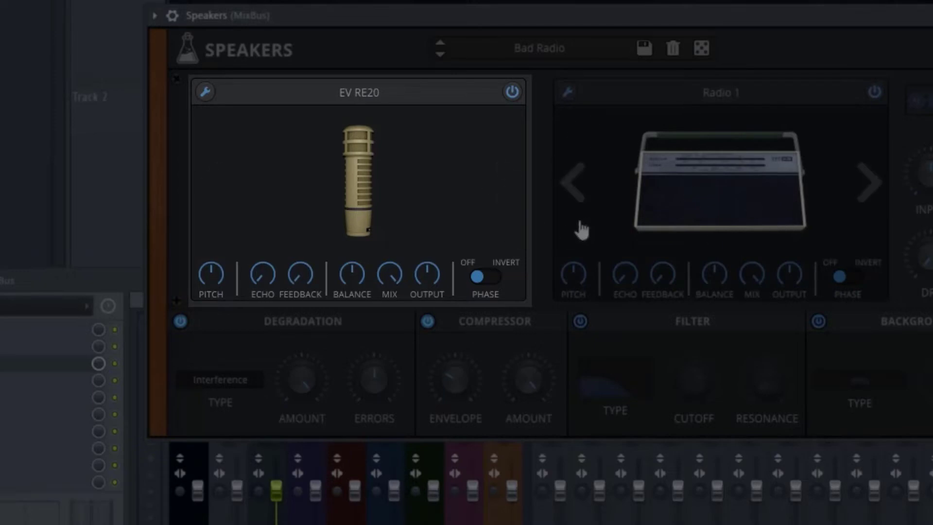
Step: Add a slight dip at about 2 kHz in the EV RE20 microphone's equalizer, check it with playback and close the equalizer
{"action": "left_click", "coordinate": [206, 92]}
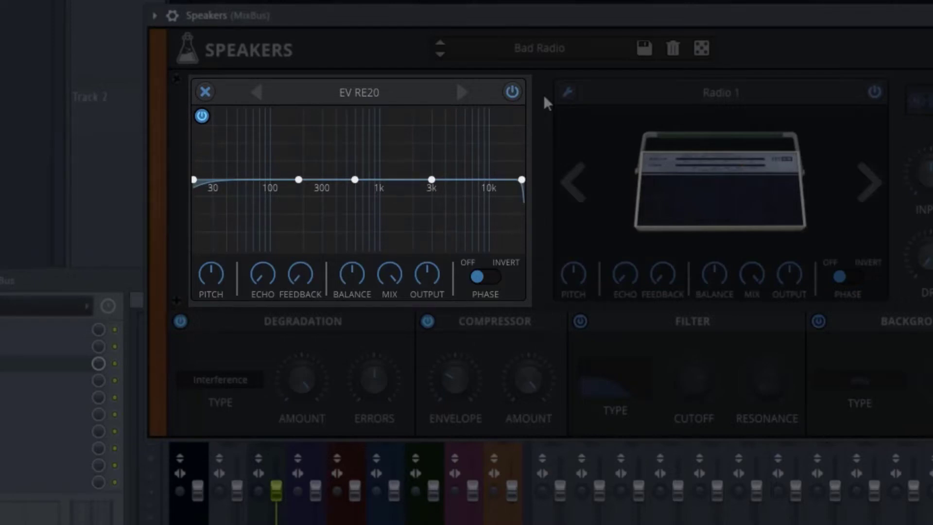
{"action": "left_click_drag", "start_coordinate": [357, 178], "coordinate": [412, 195]}
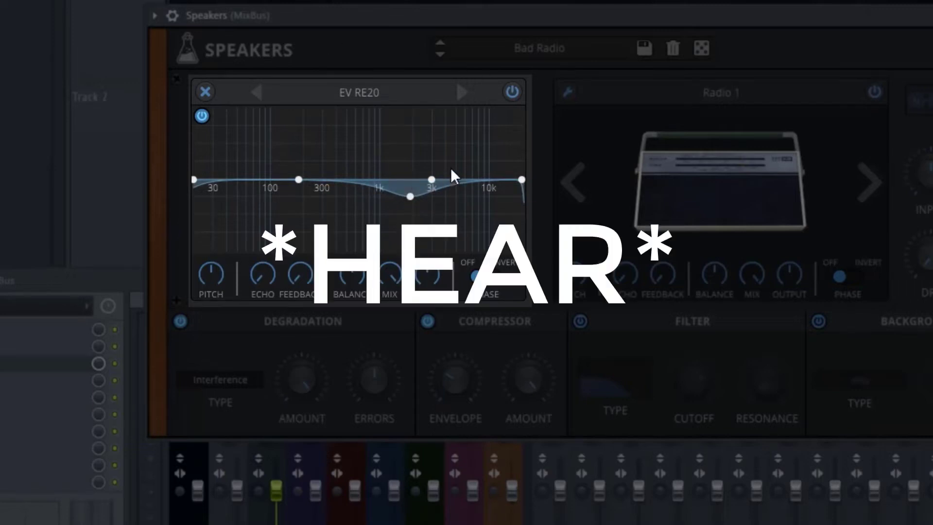
{"action": "key", "text": "space"}
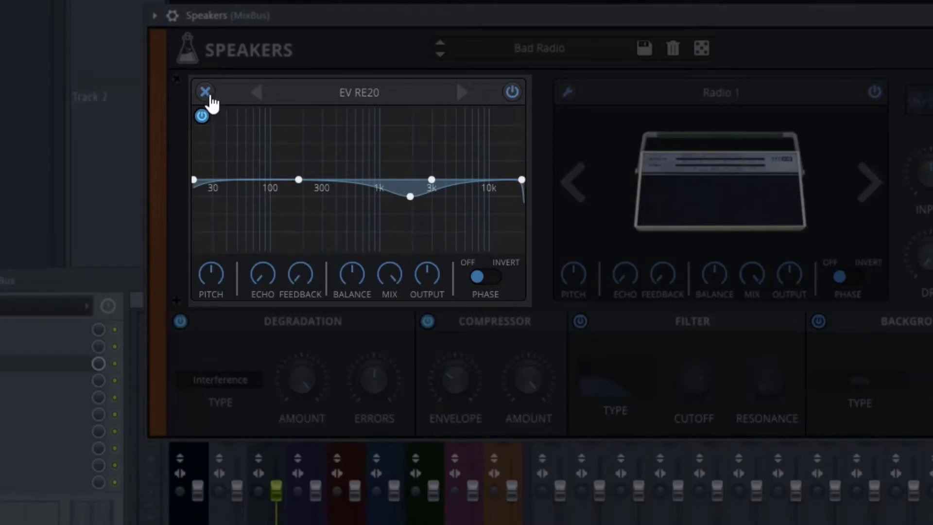
{"action": "left_click", "coordinate": [212, 98]}
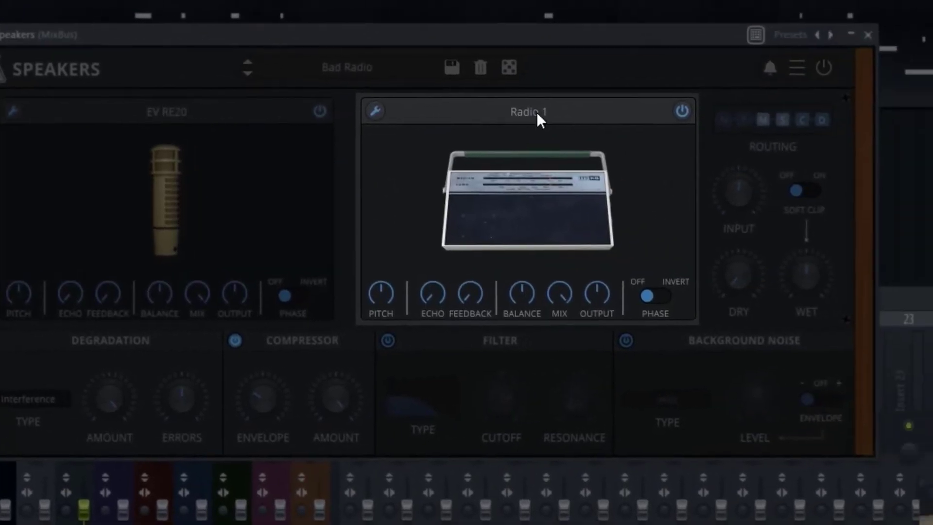
Step: Change the speaker model from Radio 1 to the Gameboy in the Toys category
{"action": "left_click", "coordinate": [727, 96]}
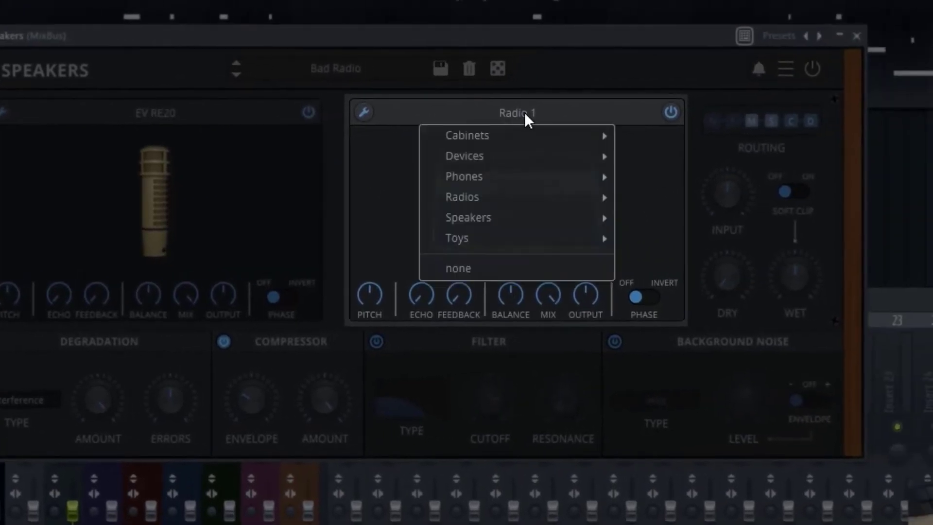
{"action": "mouse_move", "coordinate": [488, 140]}
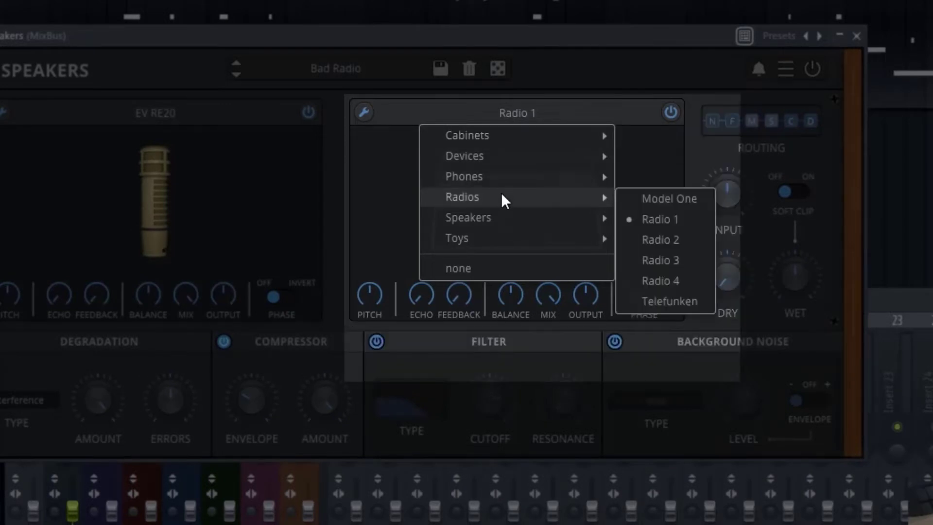
{"action": "mouse_move", "coordinate": [513, 246]}
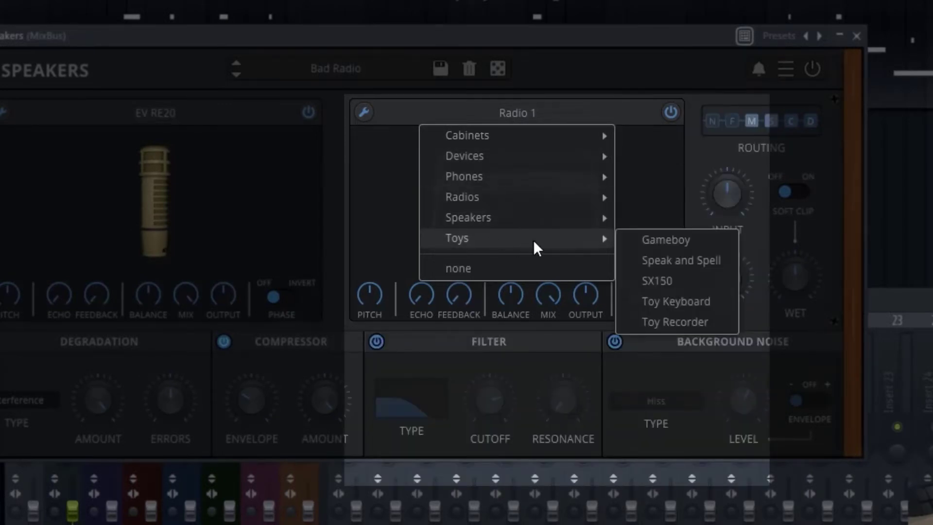
{"action": "left_click", "coordinate": [657, 241]}
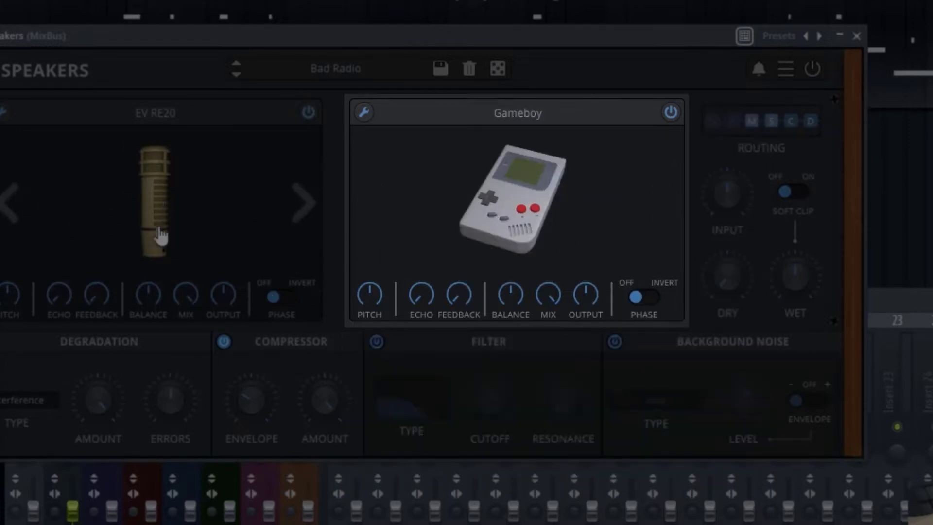
Step: Try the Telecom degradation type, followed by the Classic distortion type
{"action": "mouse_move", "coordinate": [457, 187]}
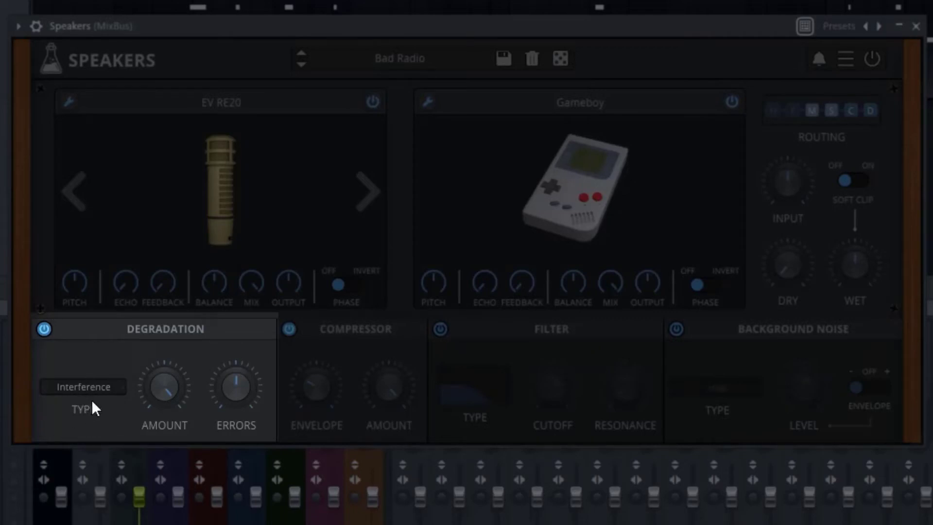
{"action": "left_click", "coordinate": [68, 389]}
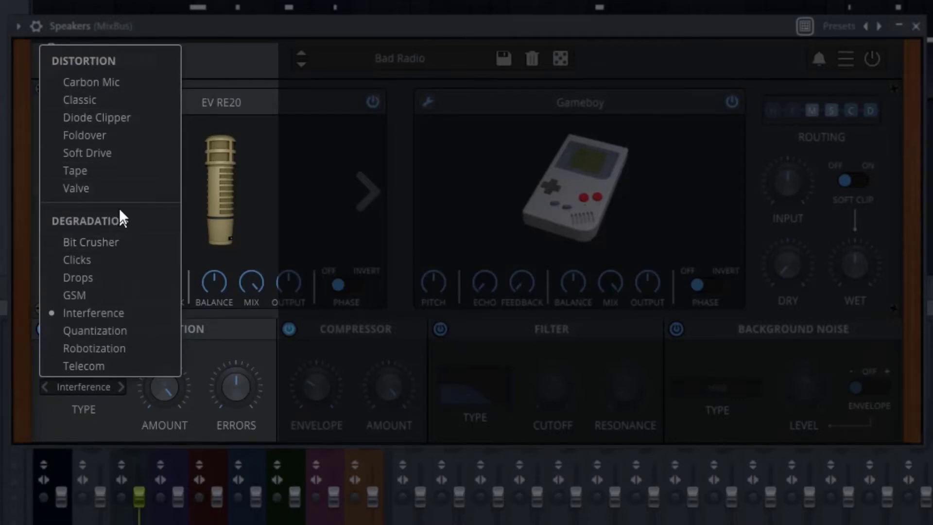
{"action": "left_click", "coordinate": [84, 366]}
{"action": "left_click", "coordinate": [91, 387]}
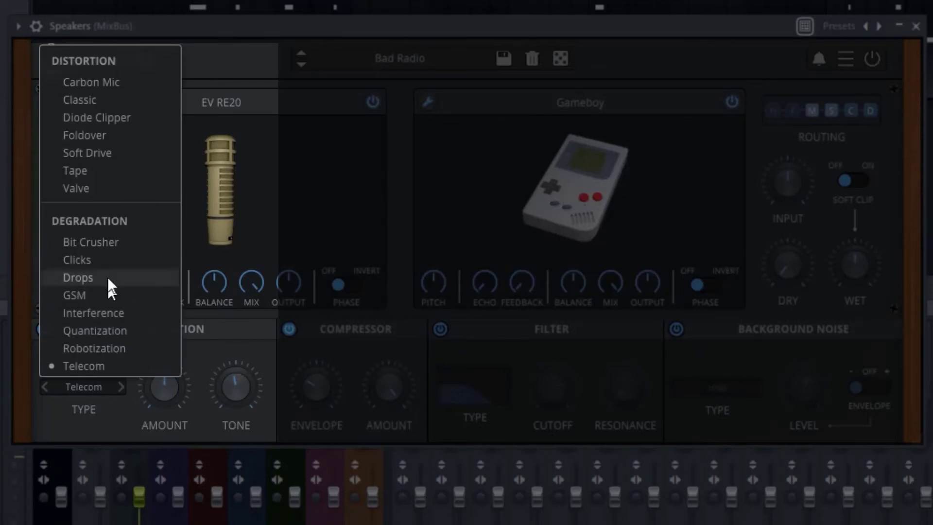
{"action": "left_click", "coordinate": [103, 101]}
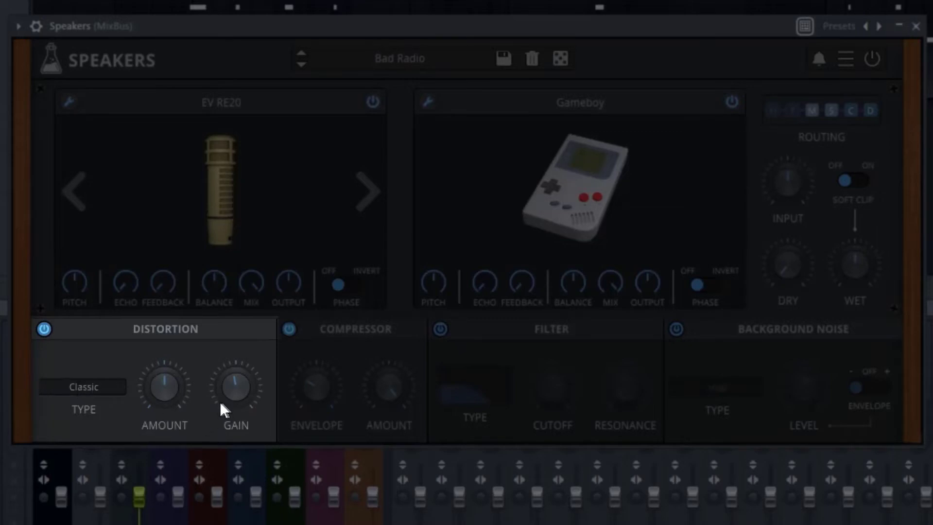
Step: Set the degradation type to Quantization
{"action": "left_click", "coordinate": [86, 387]}
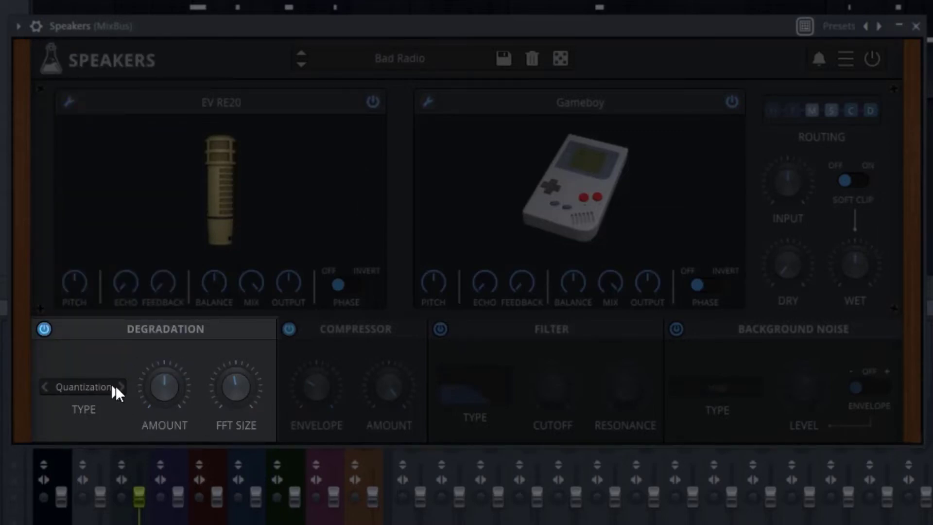
{"action": "left_click", "coordinate": [71, 387]}
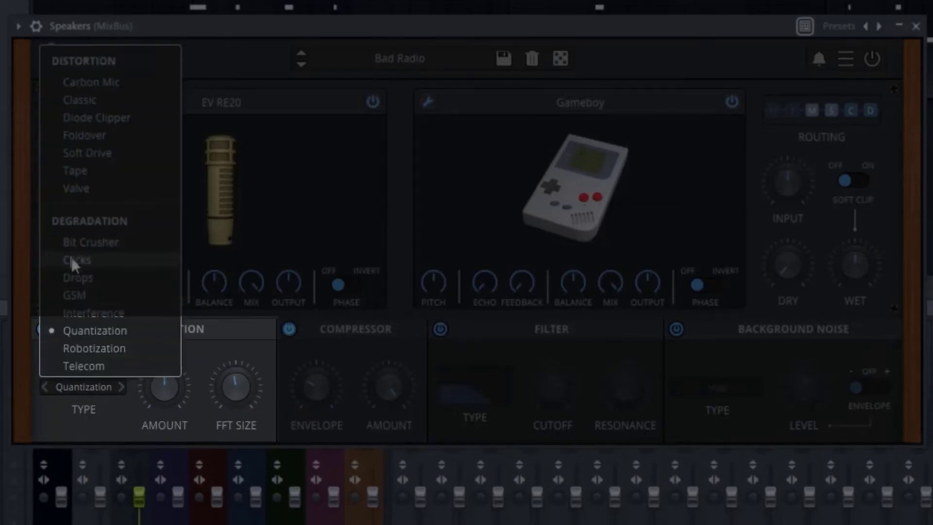
{"action": "left_click", "coordinate": [112, 372]}
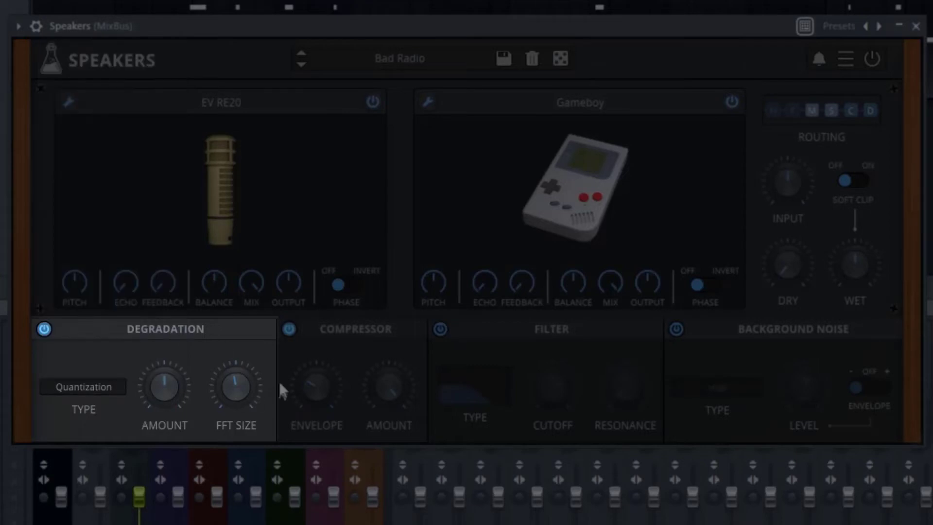
Step: Keep Quantization as the degradation type and turn on the filter with its low-pass type
{"action": "left_click", "coordinate": [95, 384]}
{"action": "left_click", "coordinate": [121, 415]}
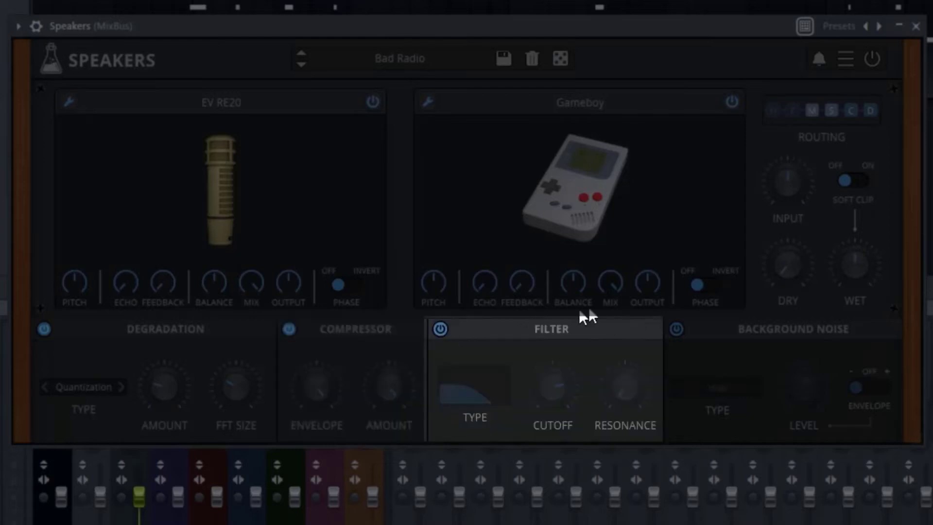
{"action": "left_click", "coordinate": [440, 331]}
{"action": "left_click", "coordinate": [474, 391]}
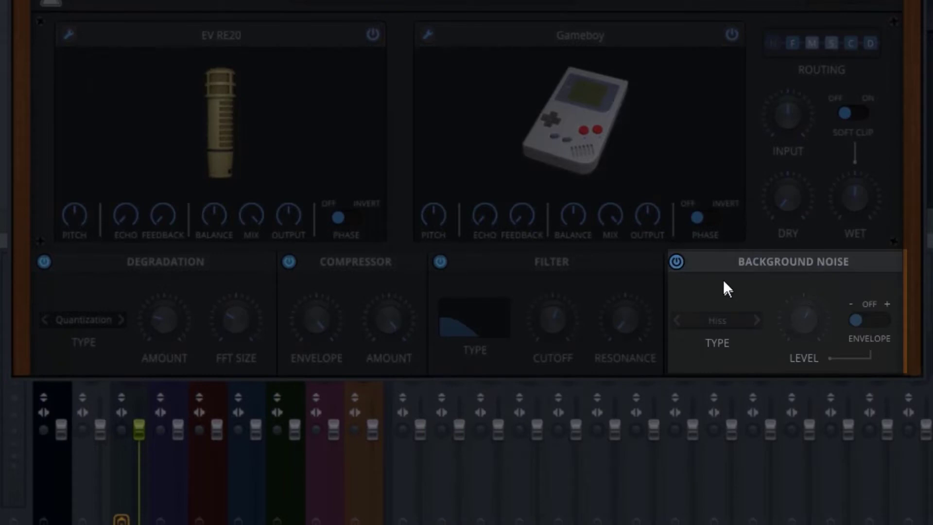
Step: Turn on the Hiss background noise, switching the degradation off to hear it, and try a noise level of about 71%
{"action": "left_click", "coordinate": [677, 262]}
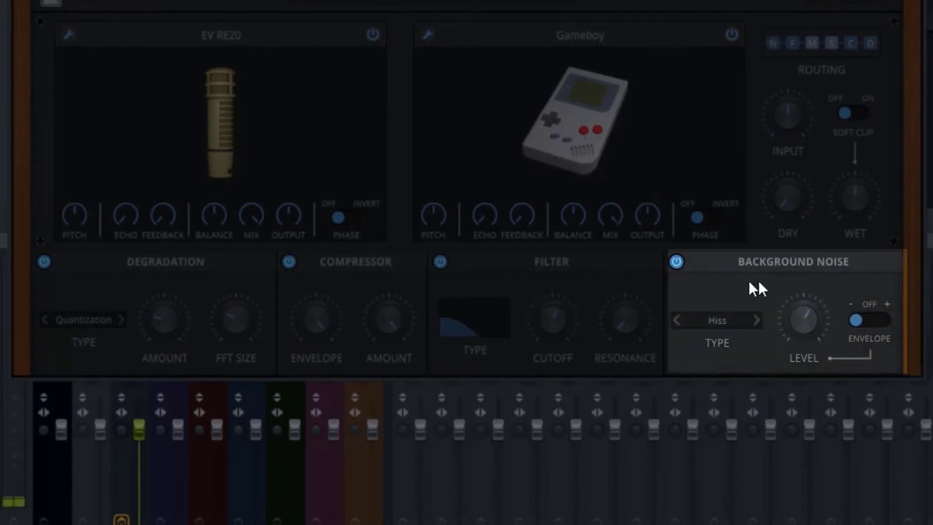
{"action": "left_click", "coordinate": [44, 262]}
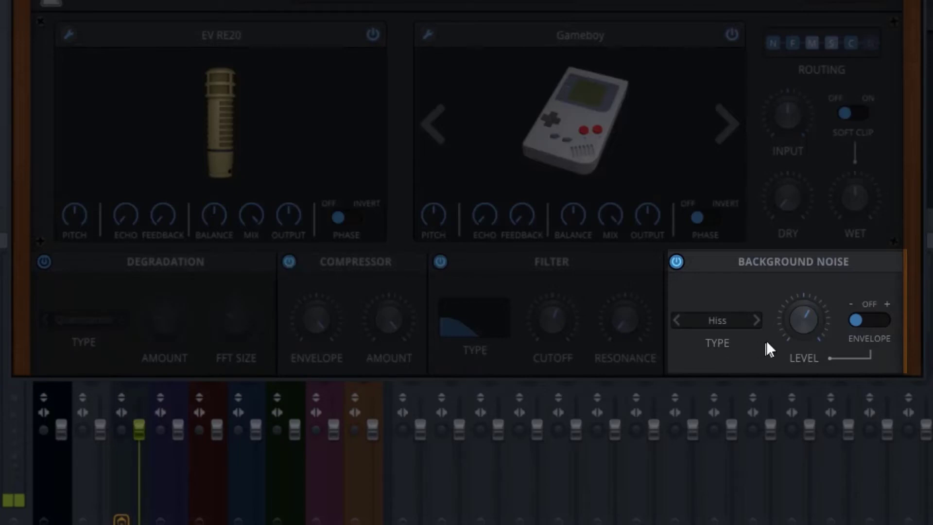
{"action": "mouse_move", "coordinate": [765, 322]}
{"action": "left_click_drag", "start_coordinate": [815, 335], "coordinate": [811, 304]}
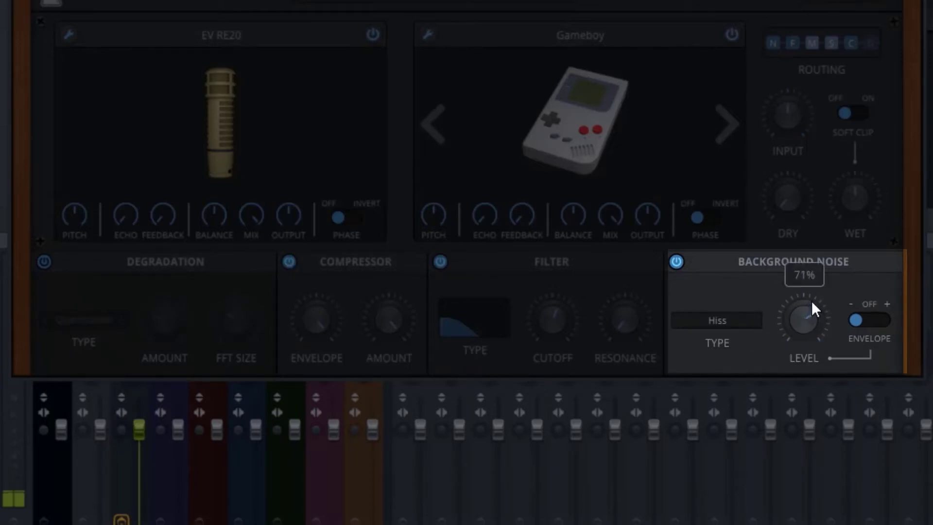
Step: Change the background noise type to Rain 1 from the Organics category and raise the noise level
{"action": "left_click", "coordinate": [738, 323]}
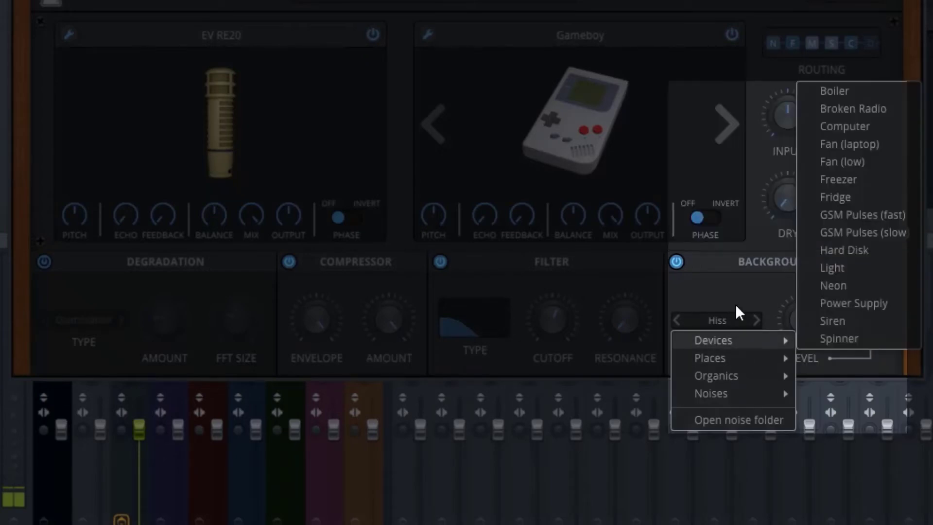
{"action": "left_click", "coordinate": [727, 301]}
{"action": "left_click", "coordinate": [724, 321]}
{"action": "mouse_move", "coordinate": [724, 341]}
{"action": "mouse_move", "coordinate": [732, 360]}
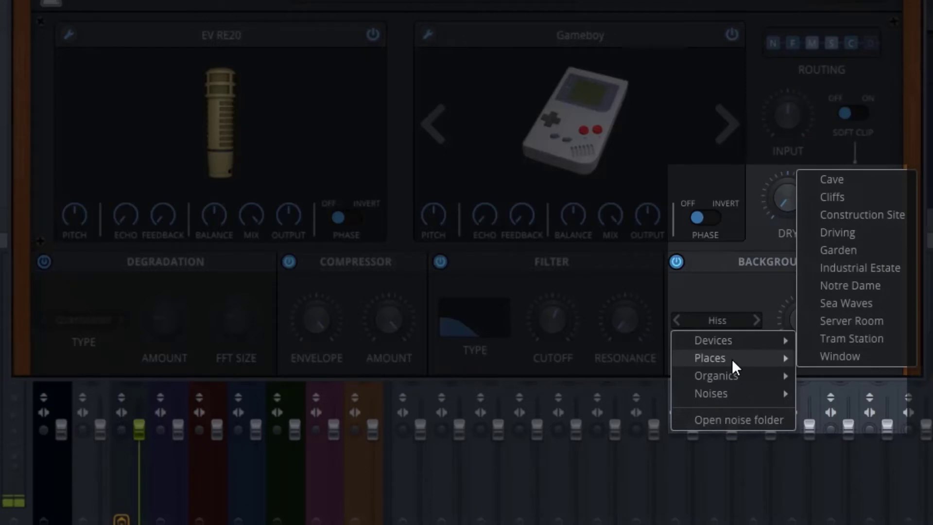
{"action": "mouse_move", "coordinate": [738, 375]}
{"action": "mouse_move", "coordinate": [737, 394]}
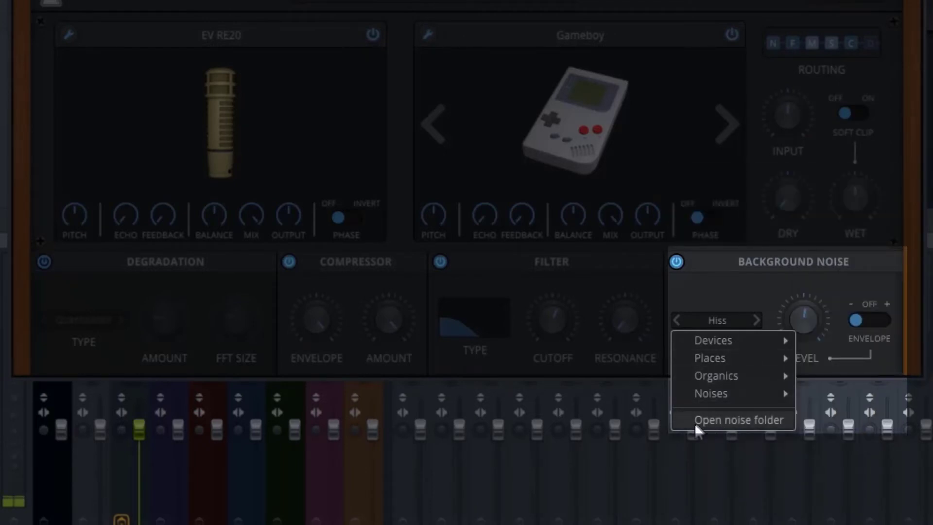
{"action": "mouse_move", "coordinate": [791, 377]}
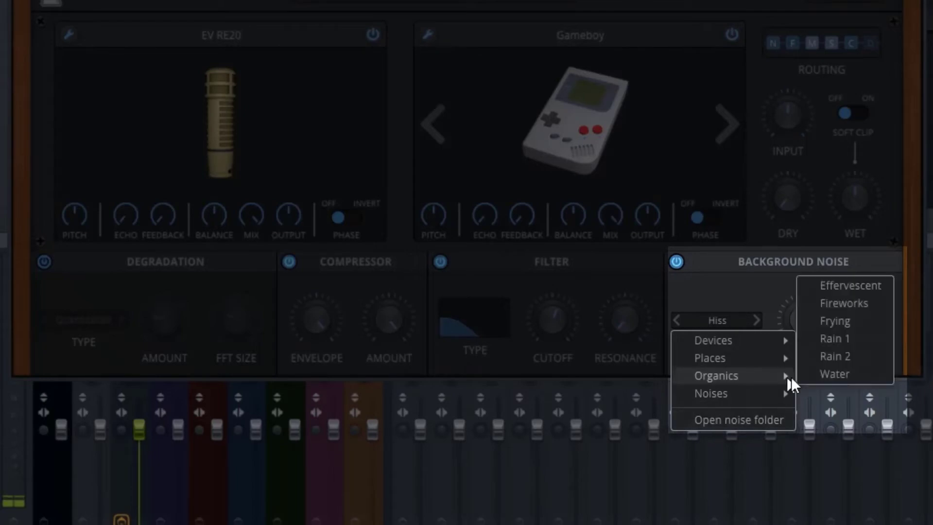
{"action": "left_click", "coordinate": [844, 340]}
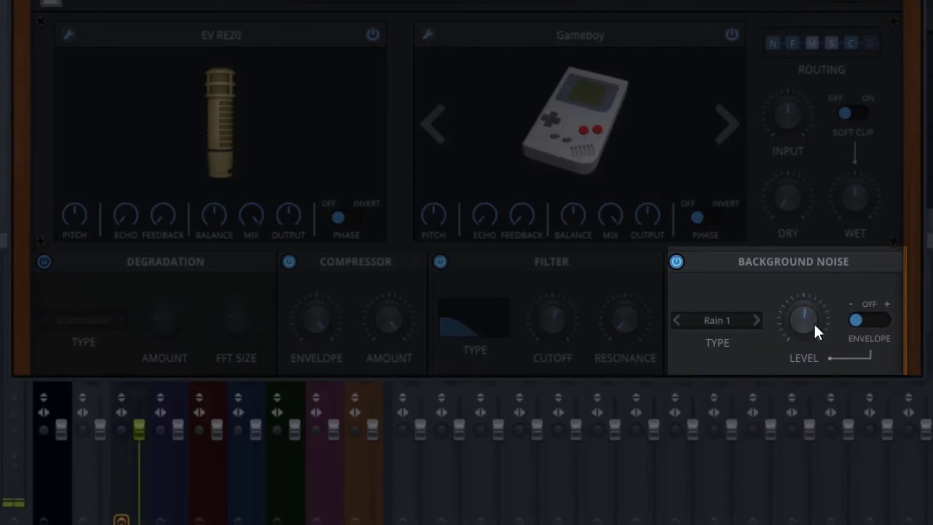
{"action": "left_click_drag", "start_coordinate": [815, 325], "coordinate": [813, 297]}
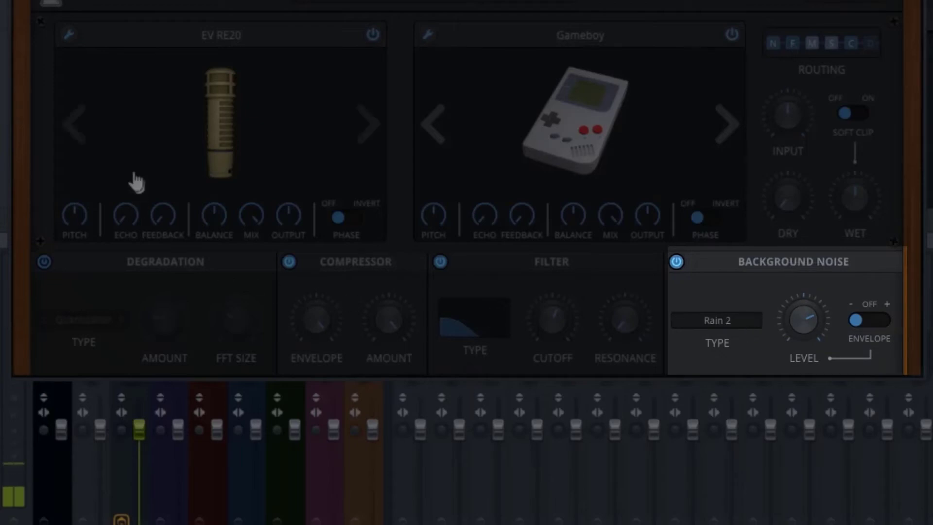
Step: Audition the Speak and Spell and Gameboy speakers, followed by the Intercom from the Devices category
{"action": "left_click", "coordinate": [581, 130]}
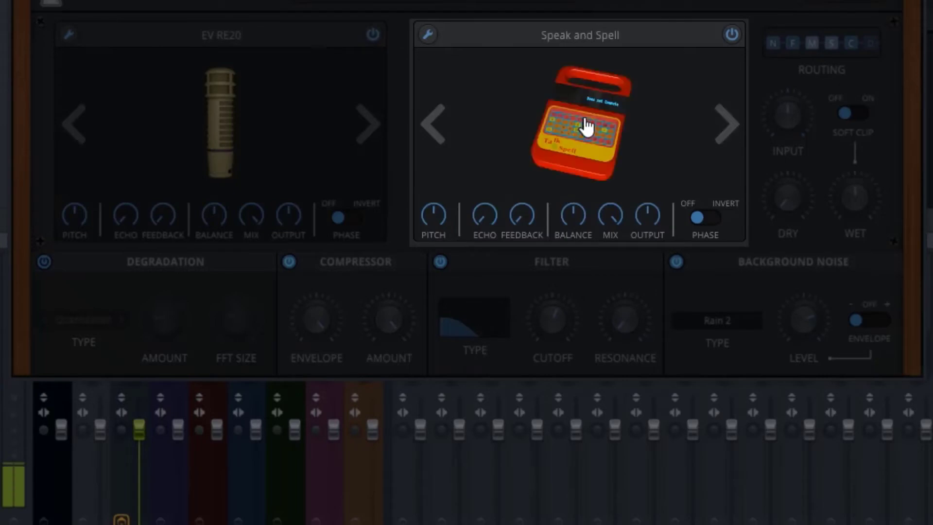
{"action": "left_click", "coordinate": [575, 149]}
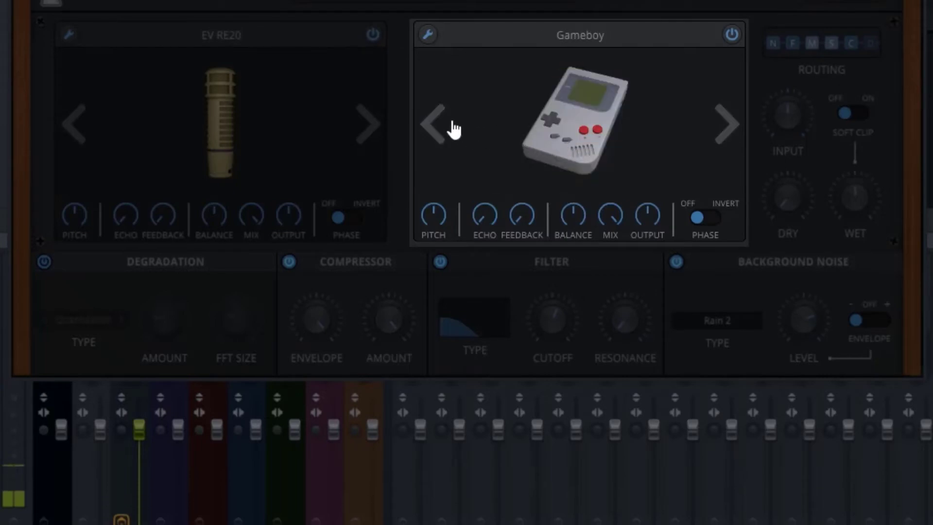
{"action": "left_click", "coordinate": [566, 38]}
{"action": "mouse_move", "coordinate": [564, 61]}
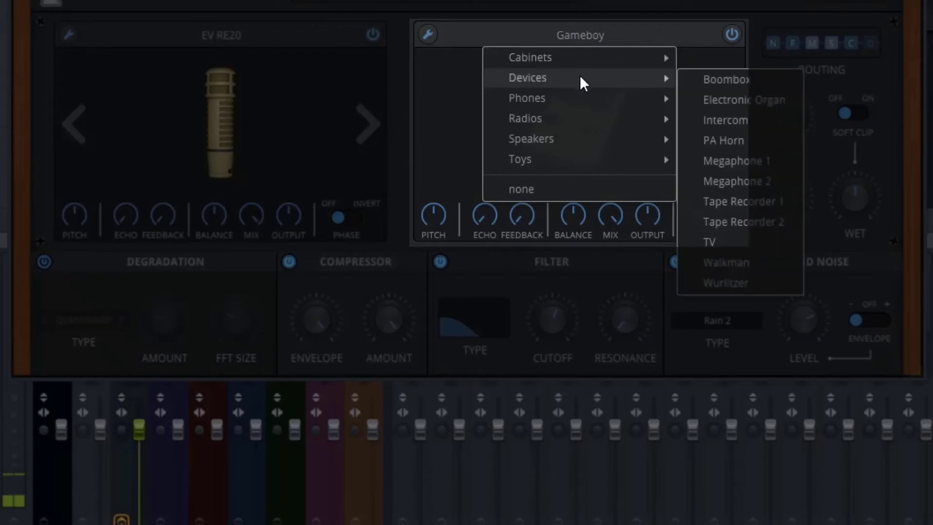
{"action": "left_click", "coordinate": [758, 120]}
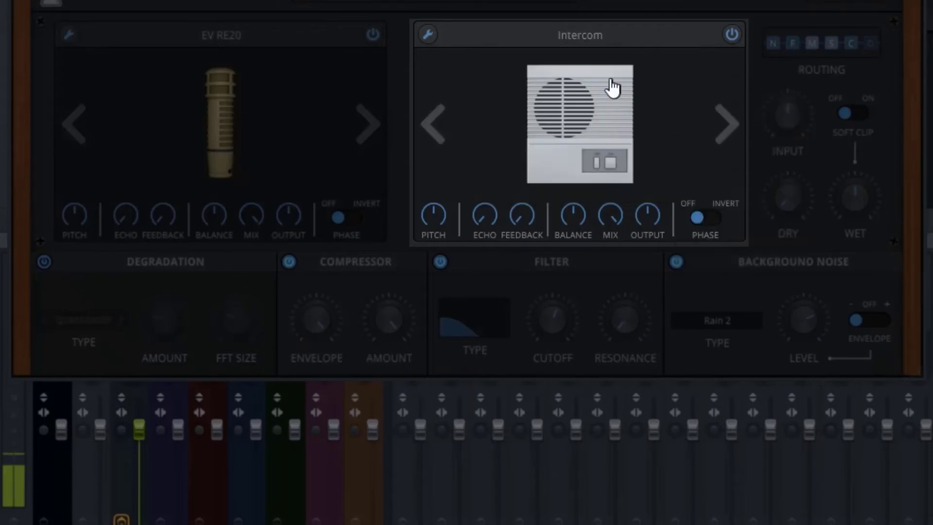
Step: Audition the Earbuds and Smartphone 2 speakers from the Phones category
{"action": "left_click", "coordinate": [576, 32]}
{"action": "mouse_move", "coordinate": [562, 100]}
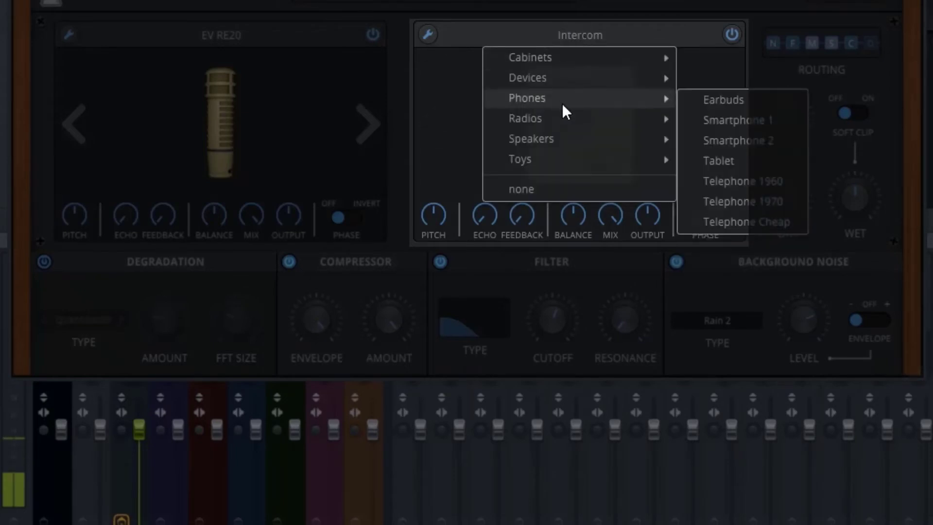
{"action": "left_click", "coordinate": [729, 101]}
{"action": "left_click", "coordinate": [586, 34]}
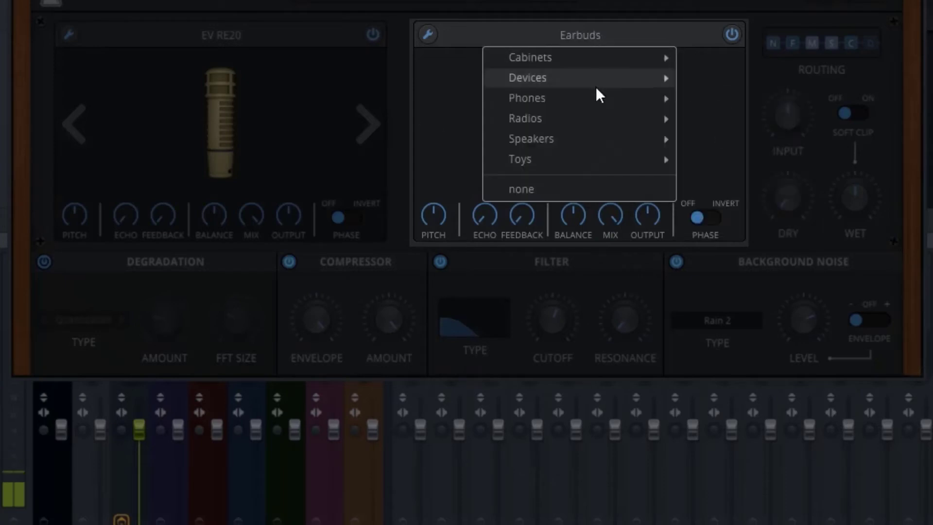
{"action": "mouse_move", "coordinate": [593, 98]}
{"action": "left_click", "coordinate": [742, 138]}
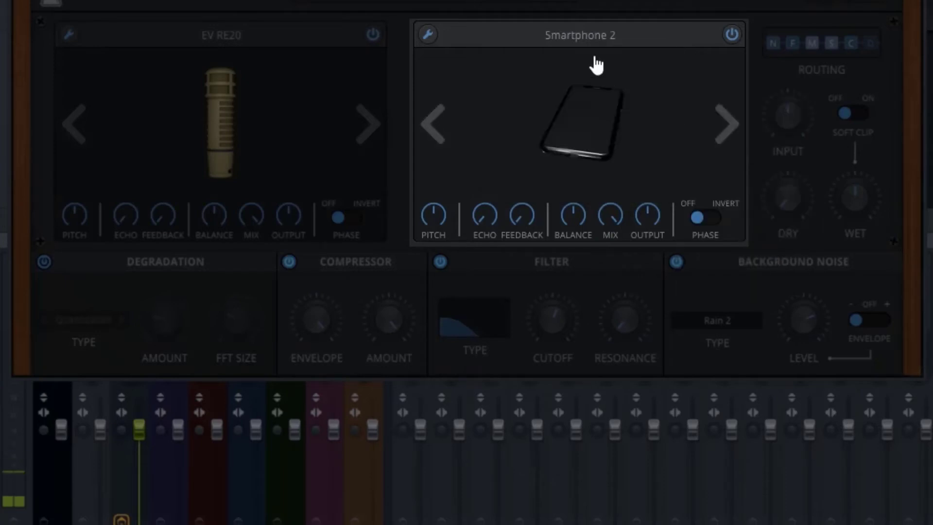
Step: Change the speaker model to Radio 1 from the Radios category
{"action": "left_click", "coordinate": [589, 36]}
{"action": "mouse_move", "coordinate": [589, 116]}
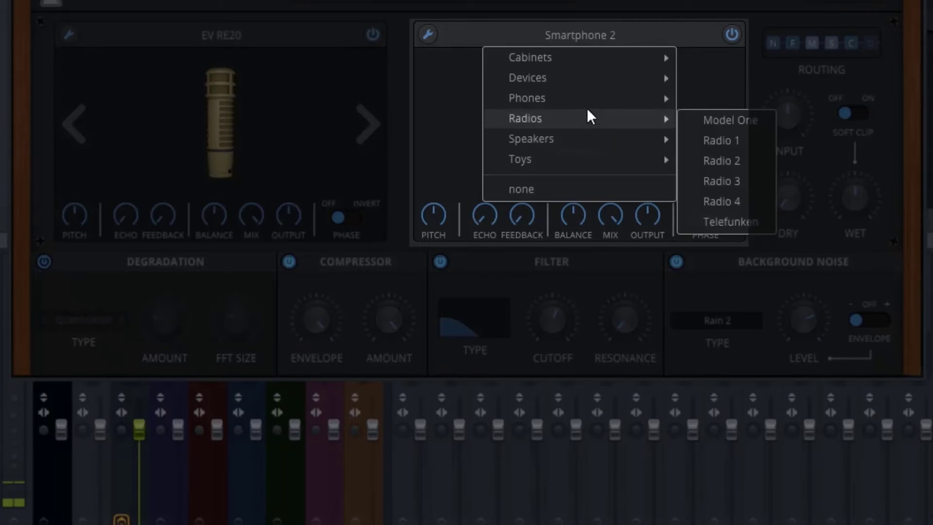
{"action": "mouse_move", "coordinate": [598, 99]}
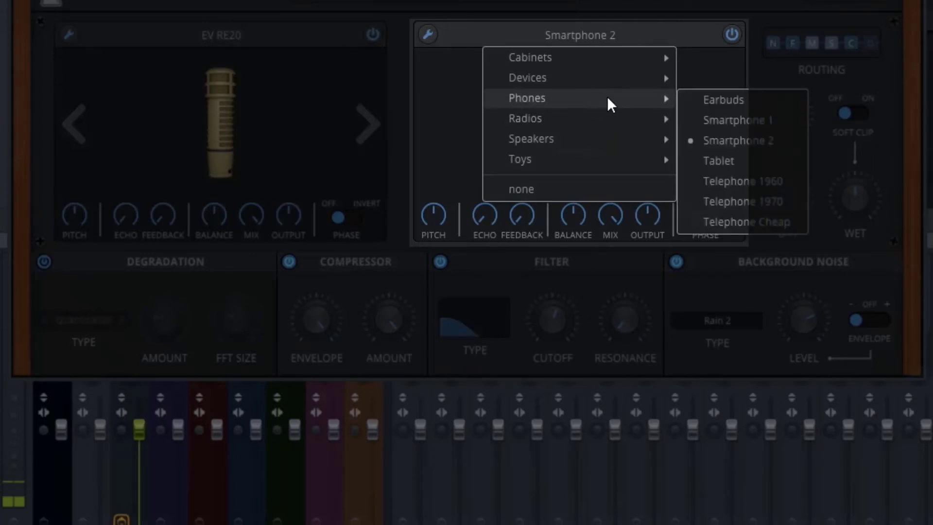
{"action": "mouse_move", "coordinate": [619, 118]}
{"action": "left_click", "coordinate": [715, 141]}
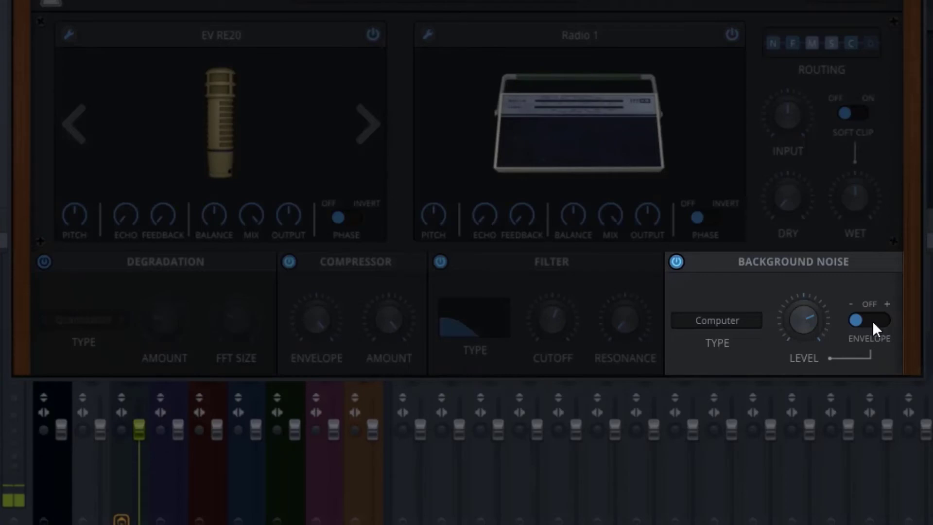
Step: Reorder the routing so noise and filter follow the speaker, slightly raise the filter cutoff and close the routing view
{"action": "left_click", "coordinate": [773, 45]}
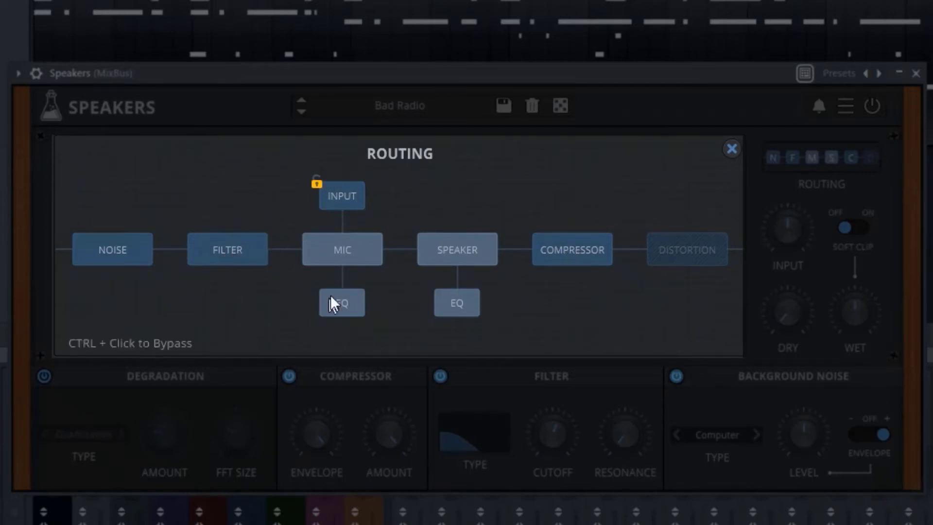
{"action": "left_click_drag", "start_coordinate": [240, 250], "coordinate": [465, 258]}
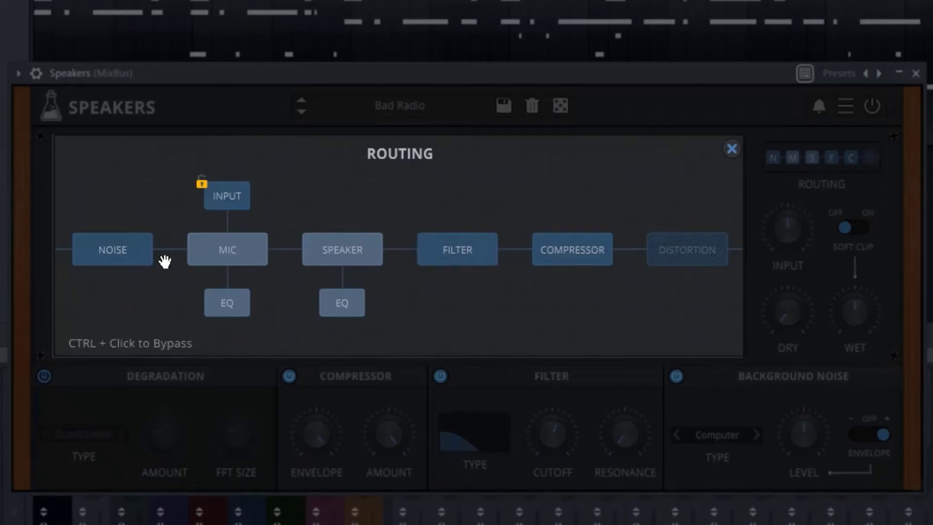
{"action": "left_click_drag", "start_coordinate": [110, 253], "coordinate": [343, 259]}
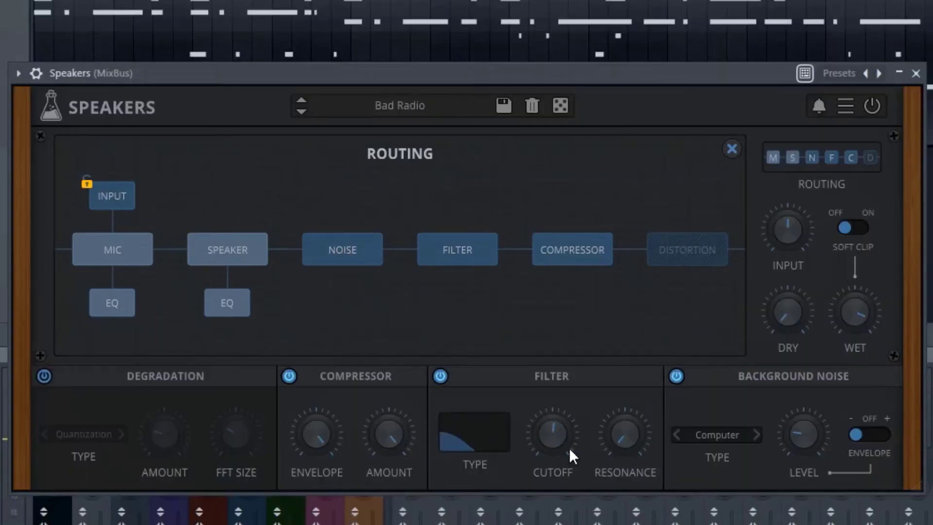
{"action": "mouse_move", "coordinate": [553, 435]}
{"action": "left_mouse_down"}
{"action": "mouse_move", "coordinate": [561, 479]}
{"action": "mouse_move", "coordinate": [545, 278]}
{"action": "mouse_move", "coordinate": [559, 482]}
{"action": "mouse_move", "coordinate": [544, 427]}
{"action": "mouse_move", "coordinate": [552, 386]}
{"action": "mouse_move", "coordinate": [559, 426]}
{"action": "left_mouse_up"}
{"action": "left_click", "coordinate": [732, 148]}
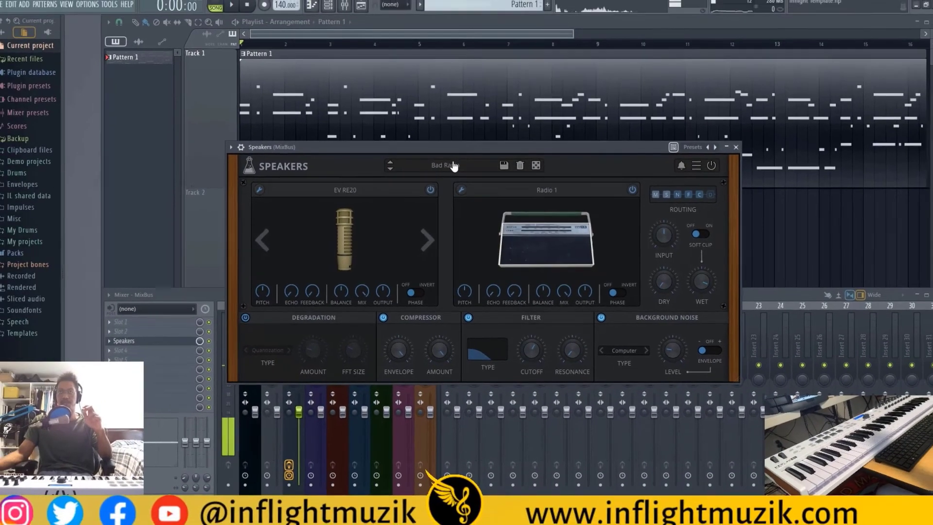
Step: Look through the factory preset categories, including LoFi and Sound Design, without loading a preset
{"action": "left_click", "coordinate": [459, 158]}
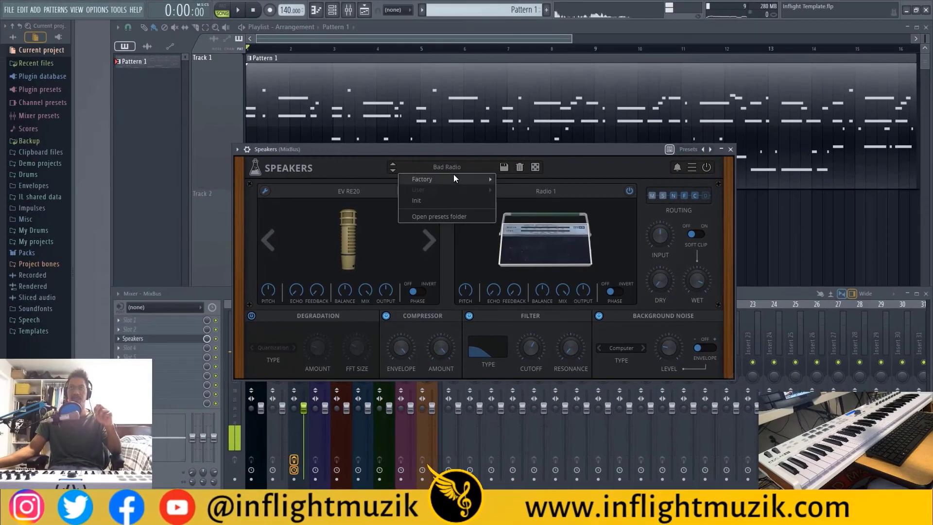
{"action": "mouse_move", "coordinate": [411, 170]}
{"action": "mouse_move", "coordinate": [532, 173]}
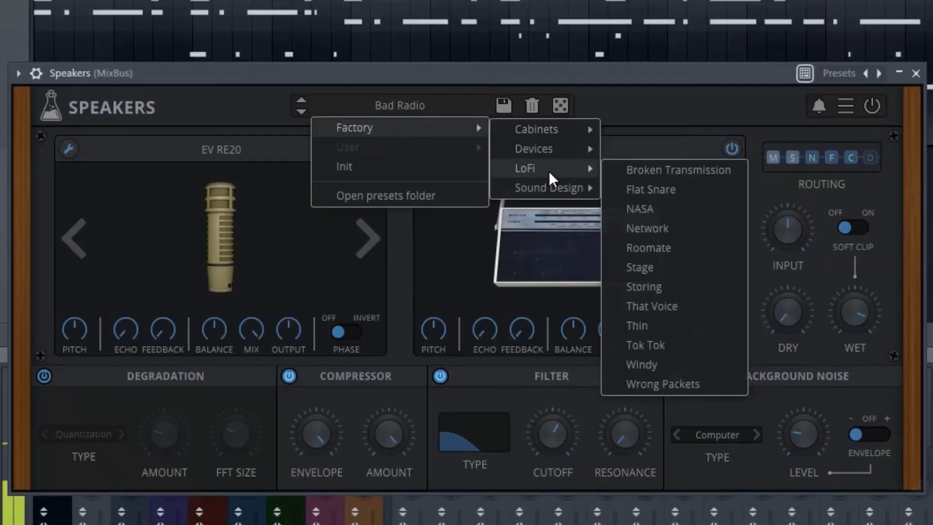
{"action": "mouse_move", "coordinate": [557, 196]}
{"action": "left_click", "coordinate": [412, 116]}
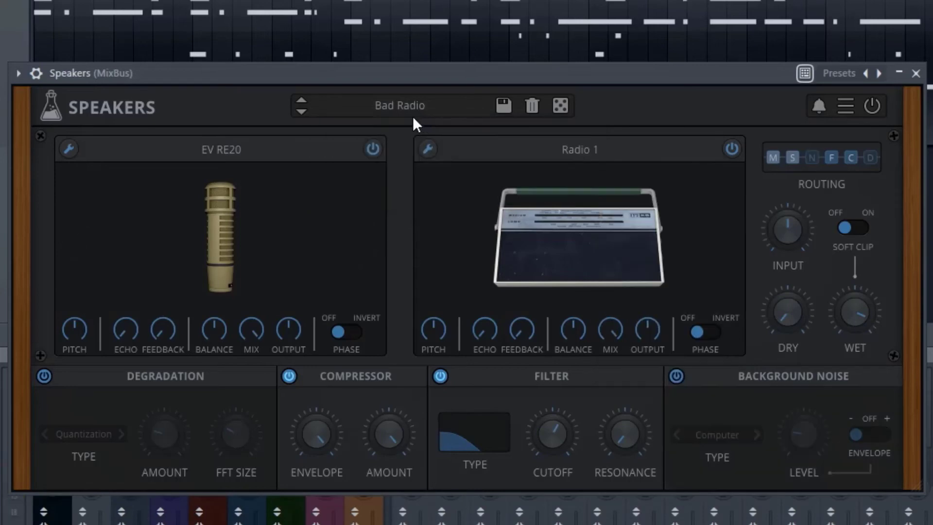
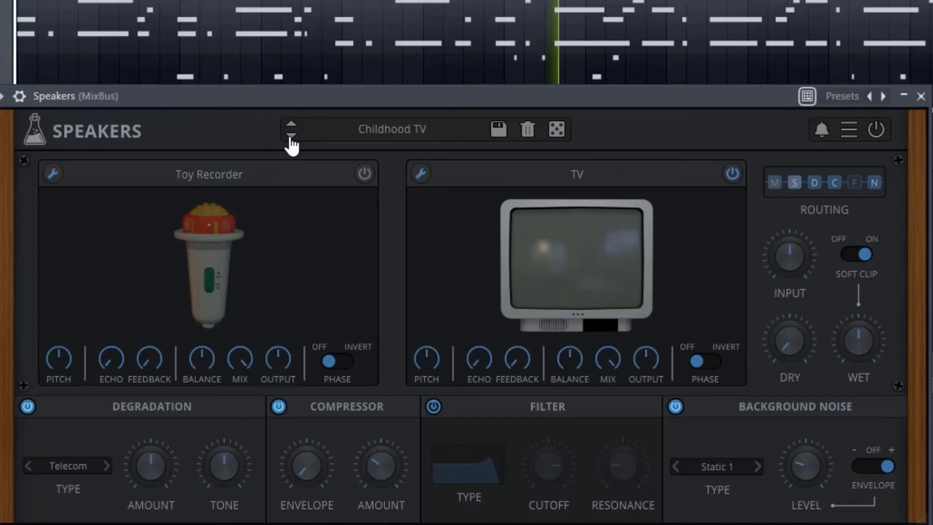
Step: Step through the presets GSM Phone, Karaoke, Megaphone, PA Window and Radio Lab to Radio Voice during playback
{"action": "left_click", "coordinate": [290, 137]}
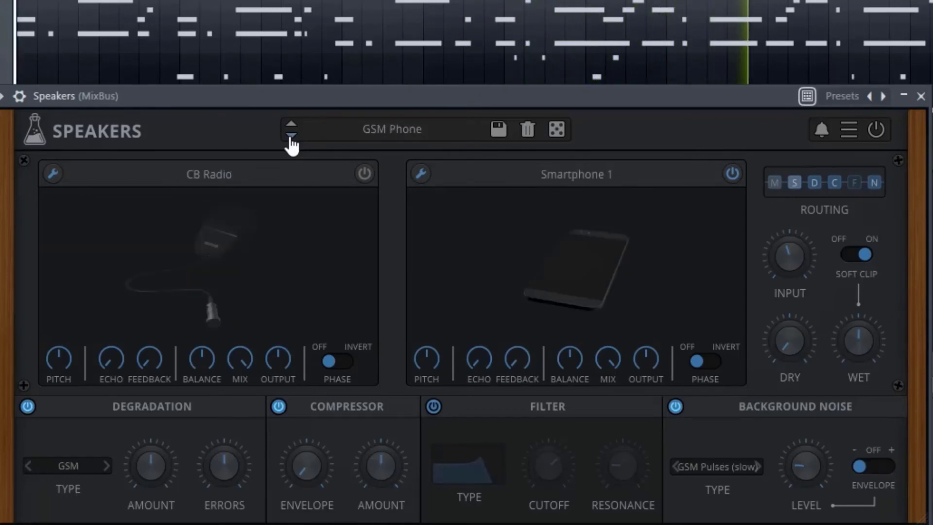
{"action": "left_click", "coordinate": [290, 137]}
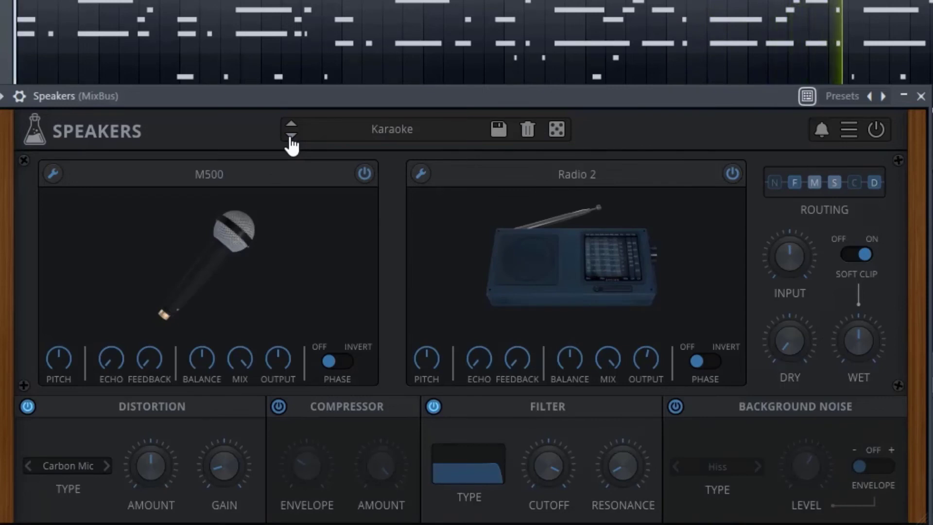
{"action": "left_click", "coordinate": [291, 137]}
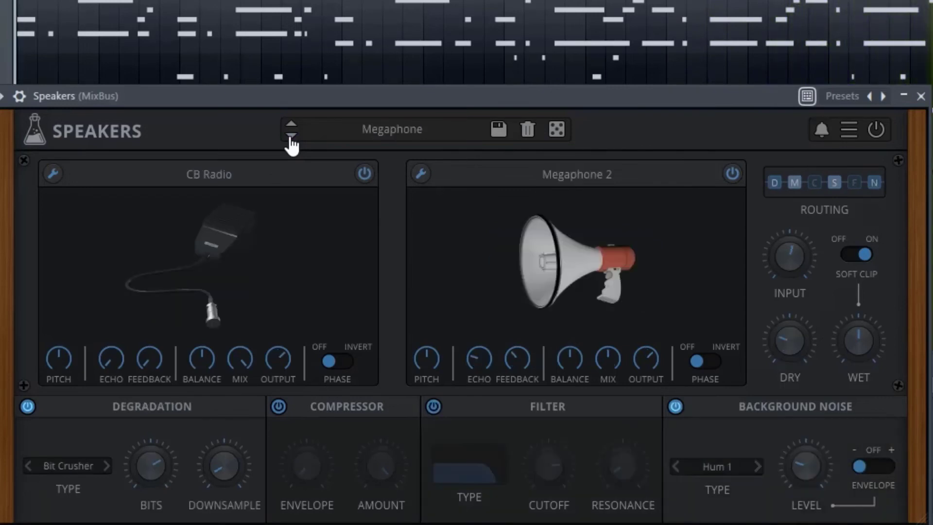
{"action": "left_click", "coordinate": [290, 136]}
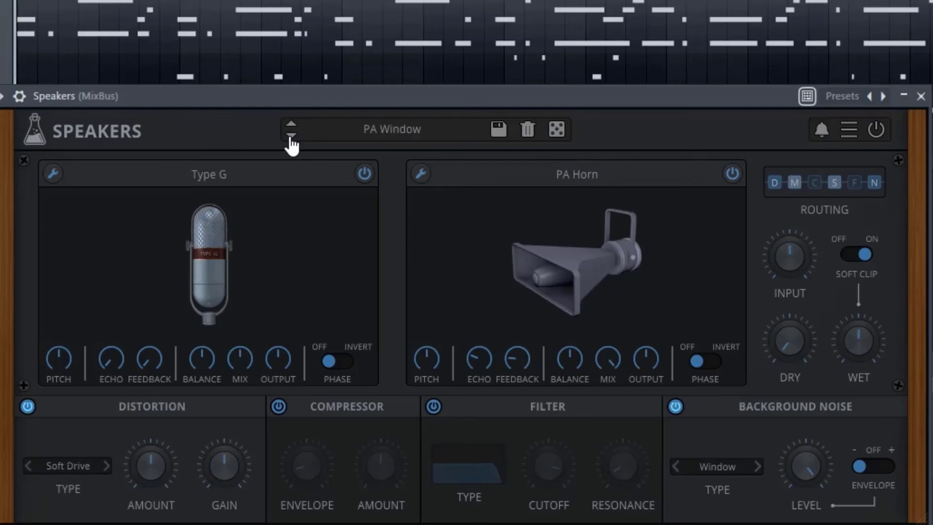
{"action": "left_click", "coordinate": [290, 136]}
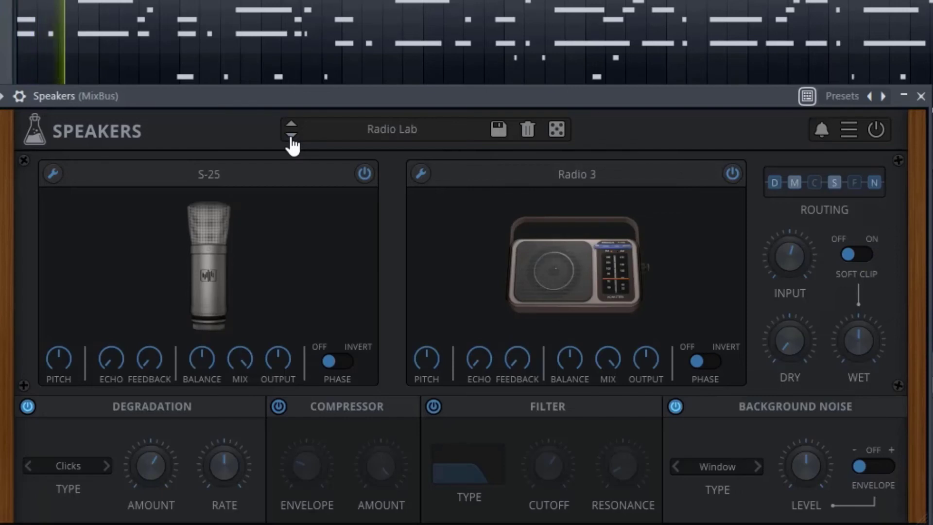
{"action": "left_click", "coordinate": [293, 137]}
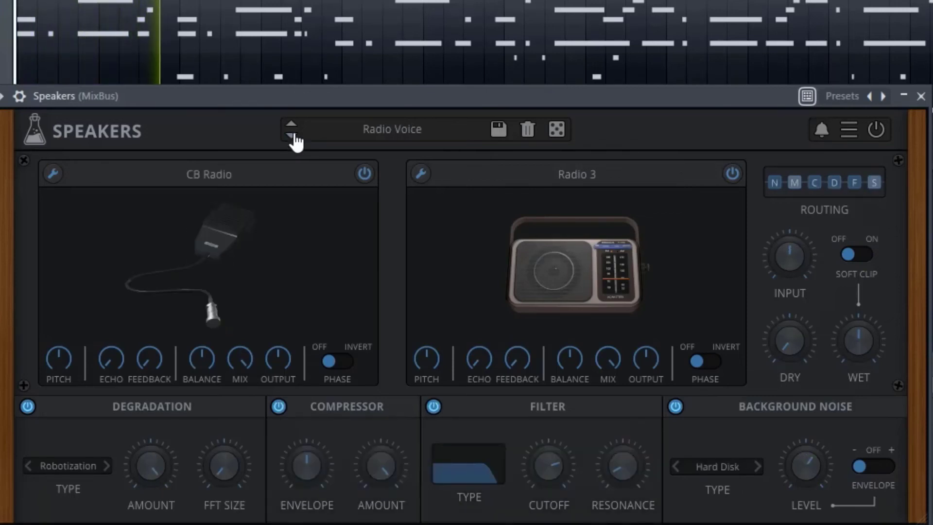
Step: Step through the presets Rally, Seventies Phone, Sixties Phone, Stadium, The TV and Toy Recorder to Walkman during playback
{"action": "left_click", "coordinate": [292, 136]}
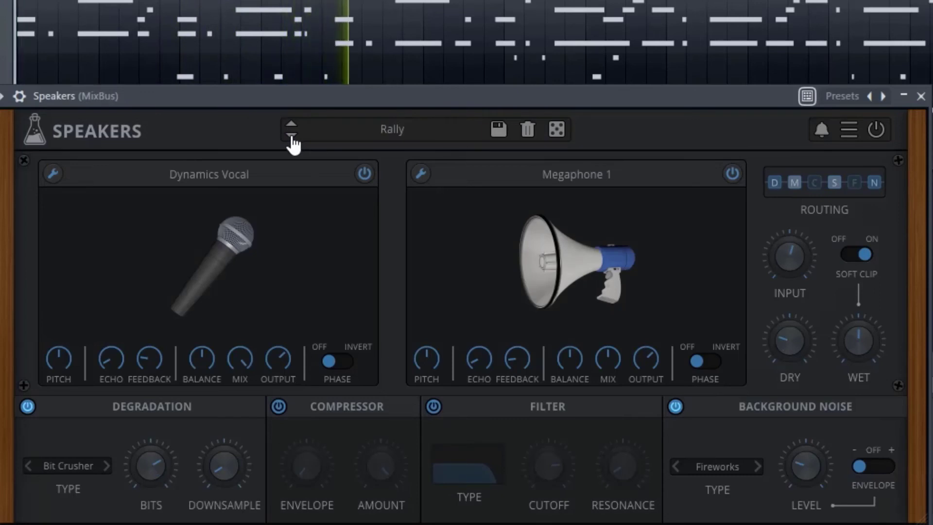
{"action": "left_click", "coordinate": [291, 137]}
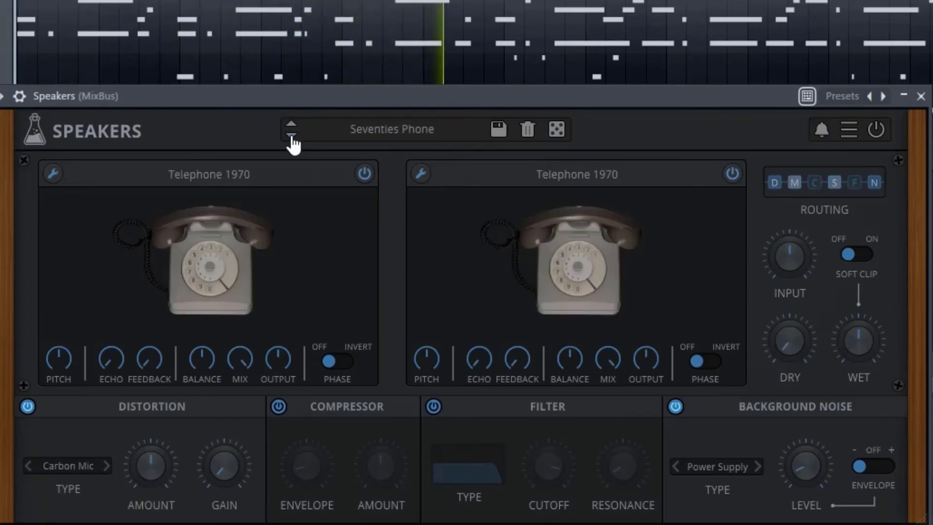
{"action": "left_click", "coordinate": [291, 136]}
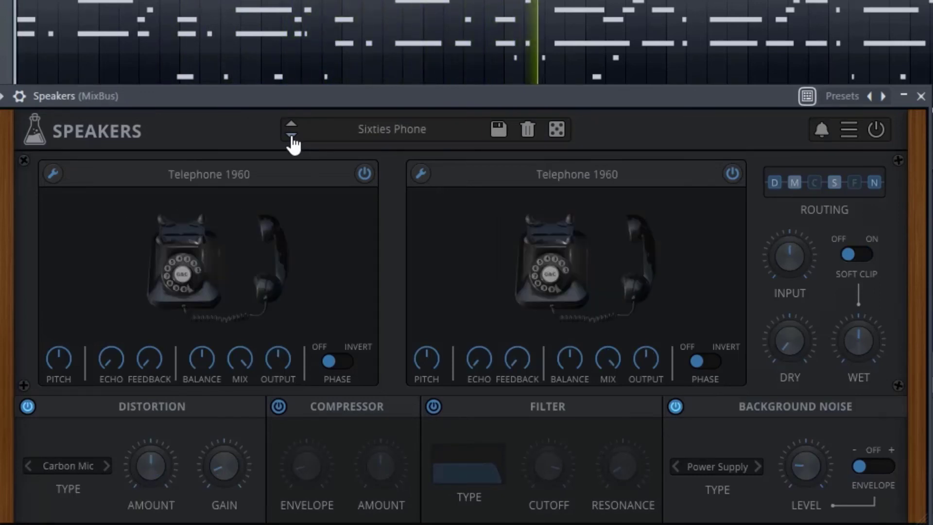
{"action": "left_click", "coordinate": [291, 136]}
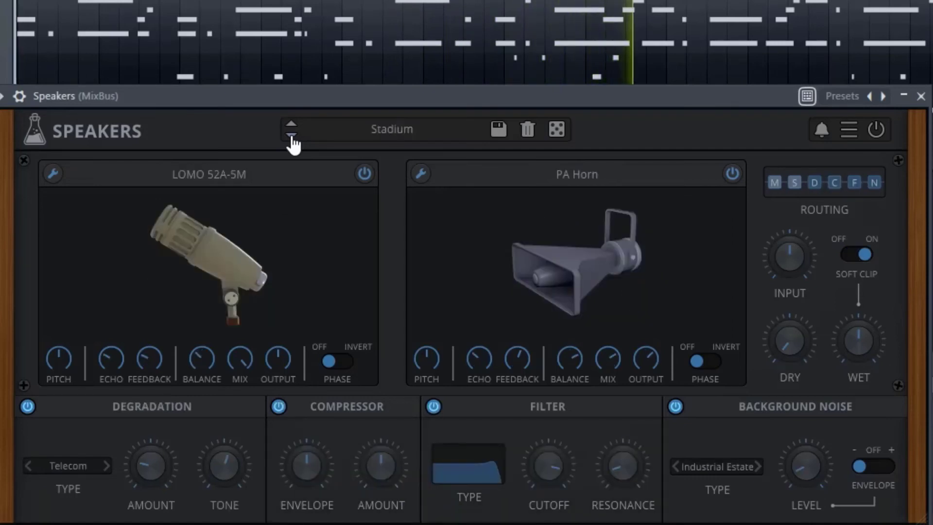
{"action": "left_click", "coordinate": [291, 136]}
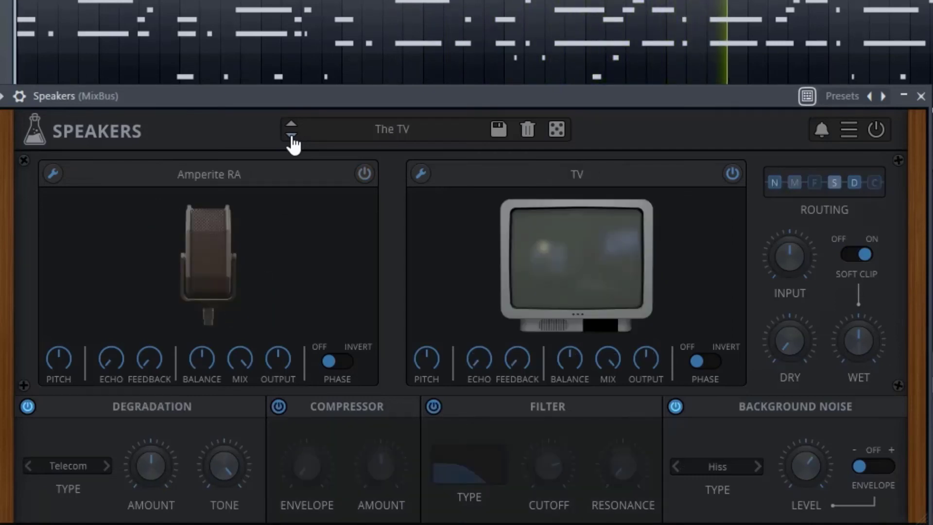
{"action": "left_click", "coordinate": [291, 136]}
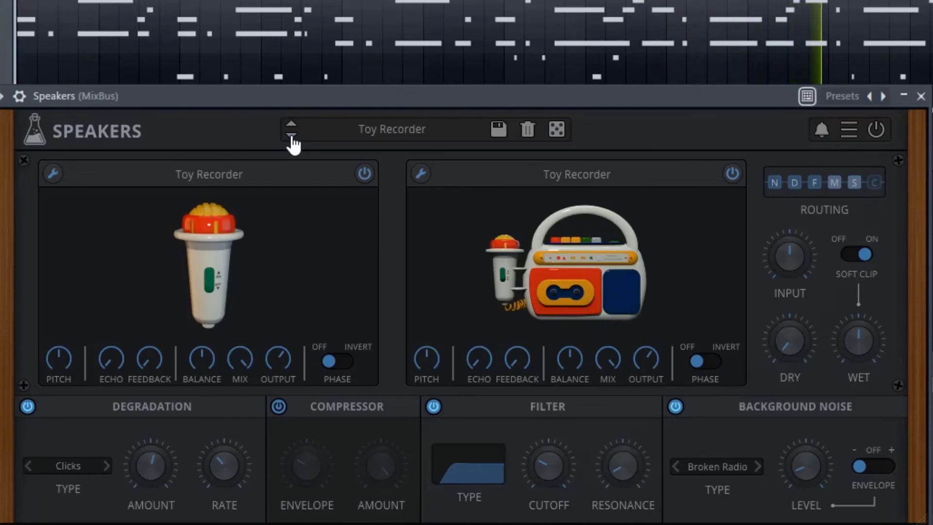
{"action": "left_click", "coordinate": [292, 136]}
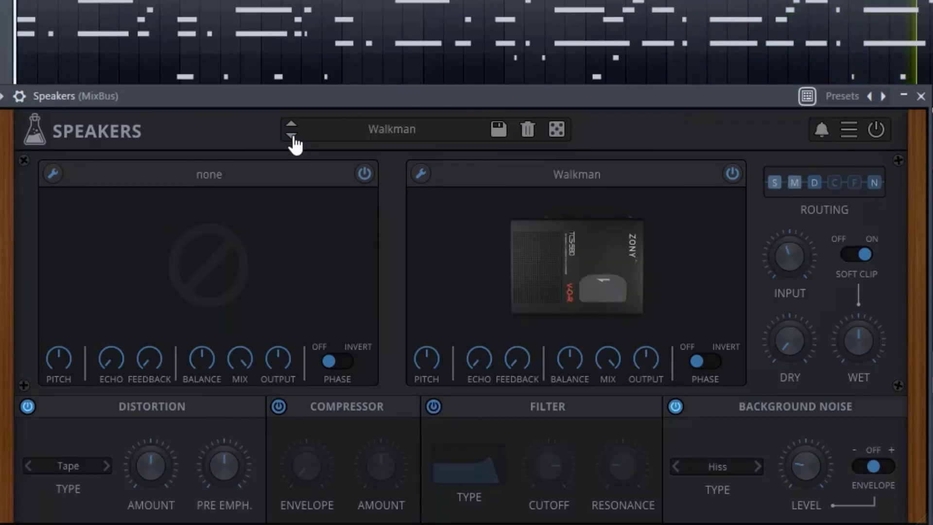
Step: Audition the presets Broken Transmission, Flat Snare, NASA, Network, Roomate and Stage one after another during playback
{"action": "left_click", "coordinate": [291, 136]}
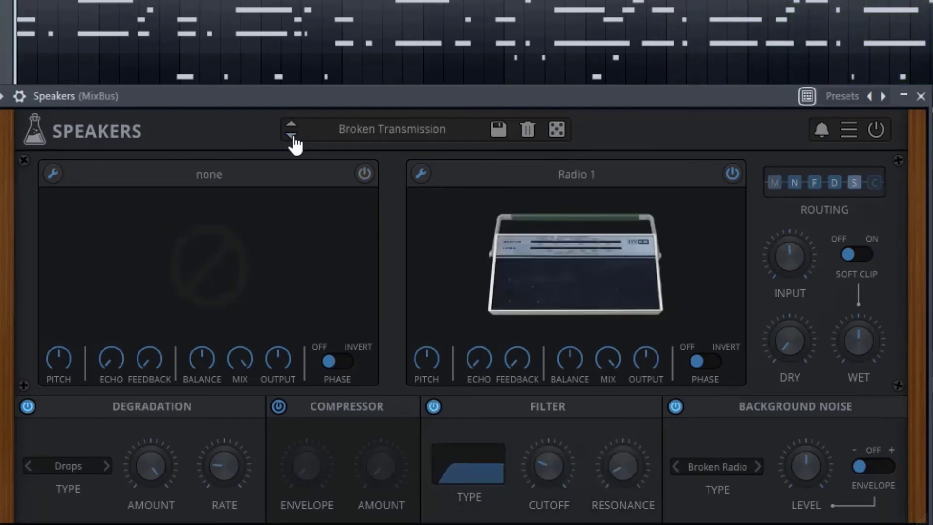
{"action": "left_click", "coordinate": [291, 137]}
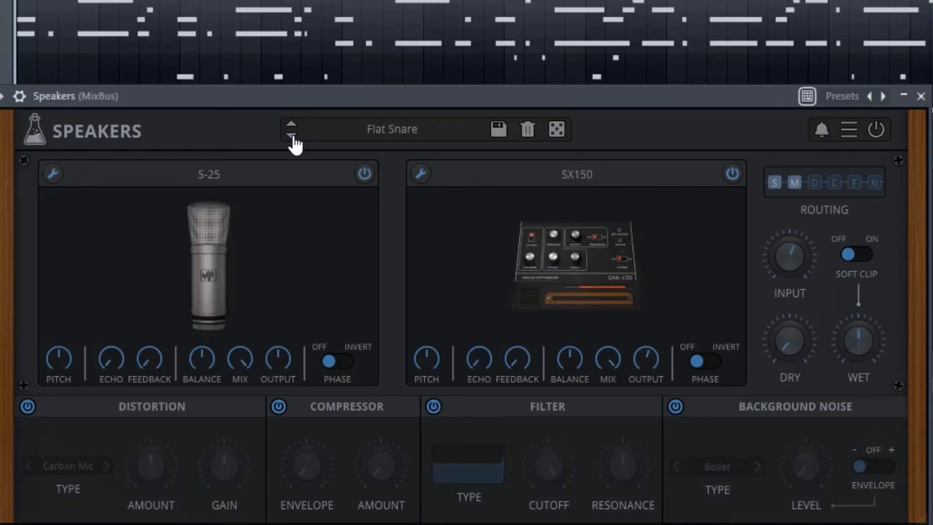
{"action": "left_click", "coordinate": [292, 137]}
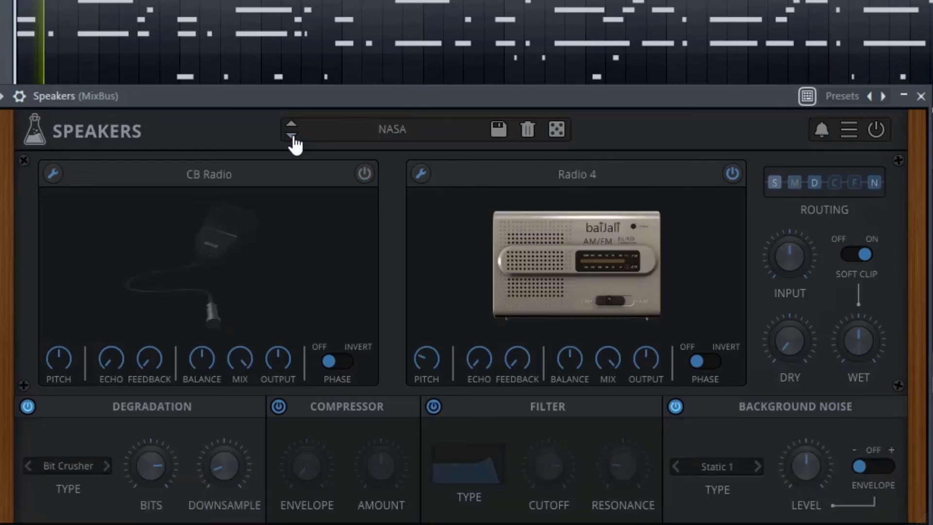
{"action": "left_click", "coordinate": [292, 136]}
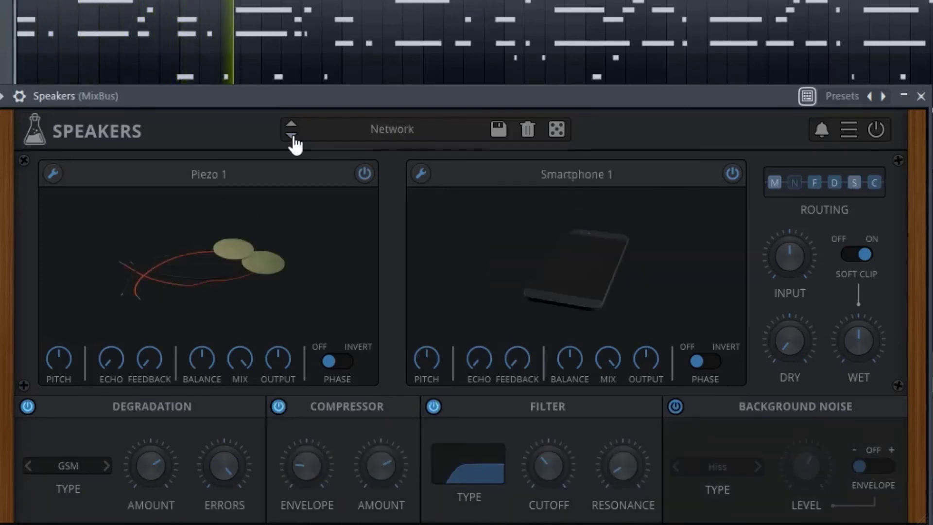
{"action": "left_click", "coordinate": [292, 136]}
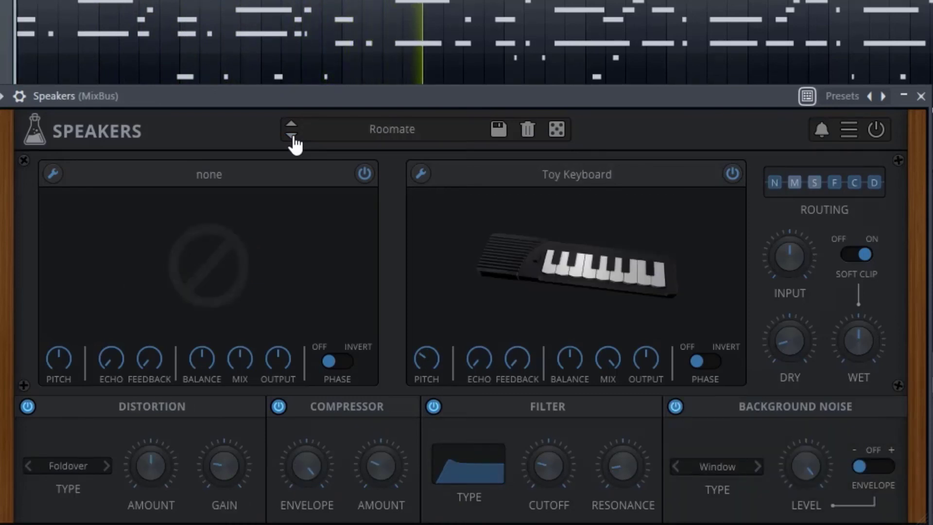
{"action": "left_click", "coordinate": [292, 137]}
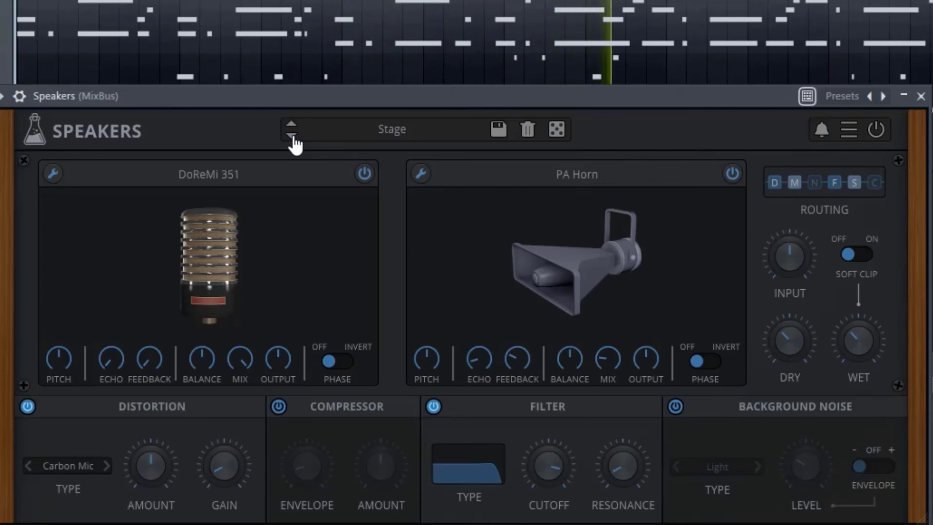
Step: Continue auditioning with the presets Storing, That Voice, Thin, Tok Tok, Windy and Wrong Packets
{"action": "left_click", "coordinate": [292, 137]}
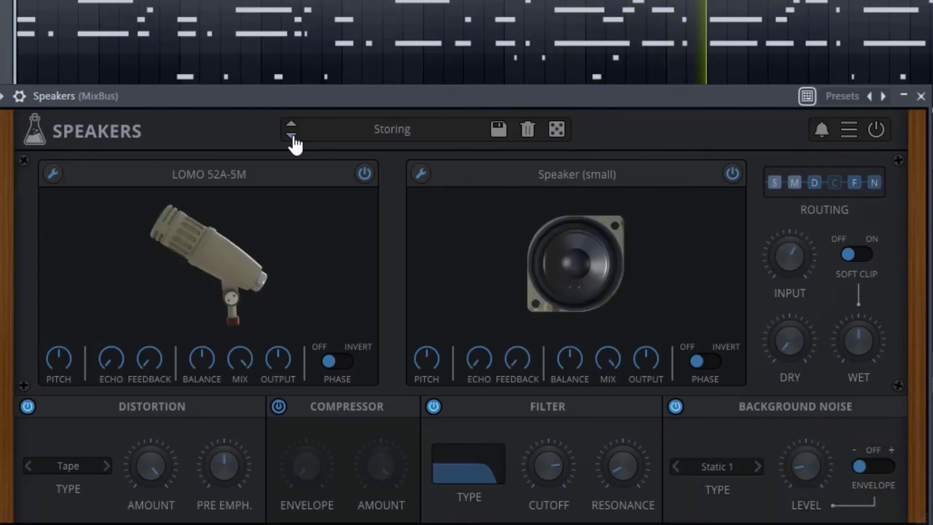
{"action": "left_click", "coordinate": [293, 137]}
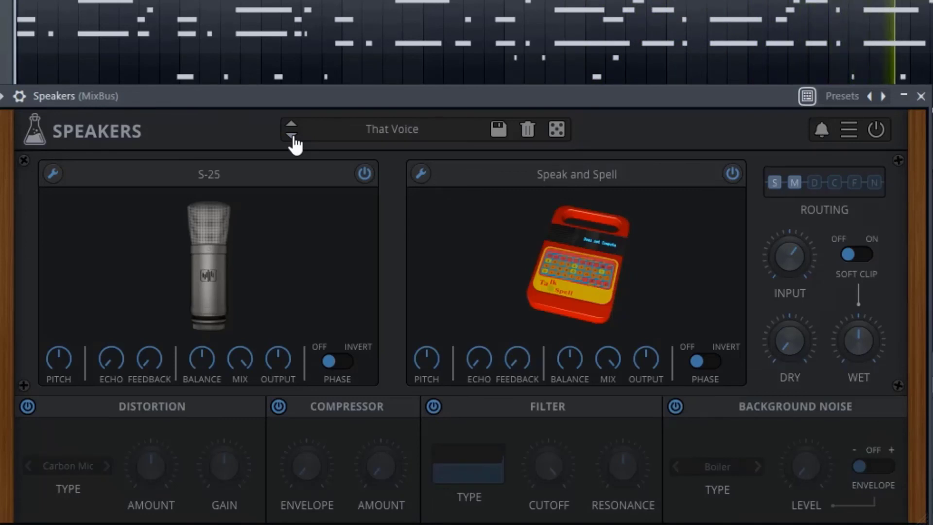
{"action": "left_click", "coordinate": [292, 138]}
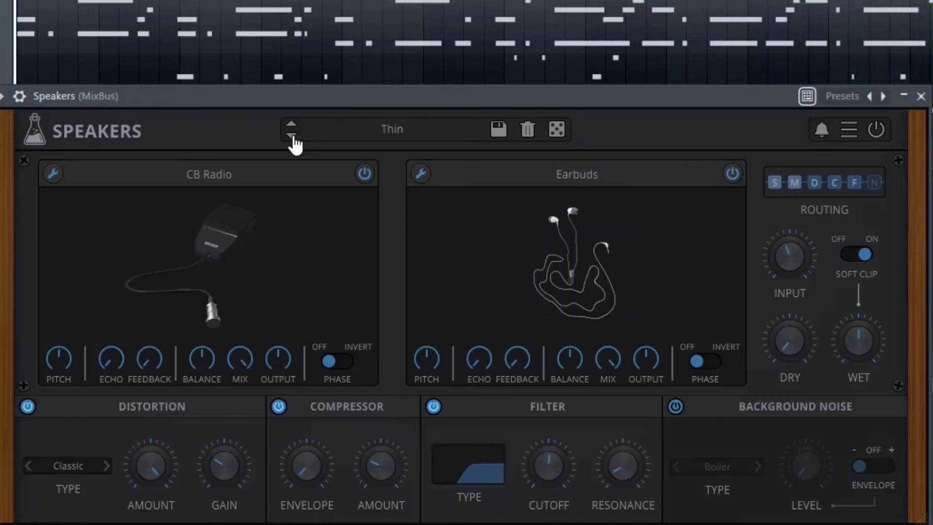
{"action": "left_click", "coordinate": [293, 138]}
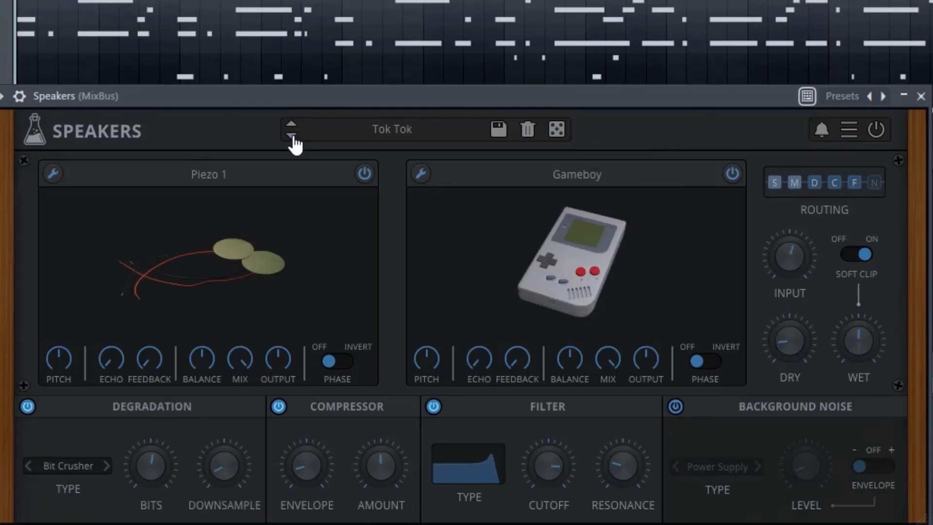
{"action": "left_click", "coordinate": [292, 137]}
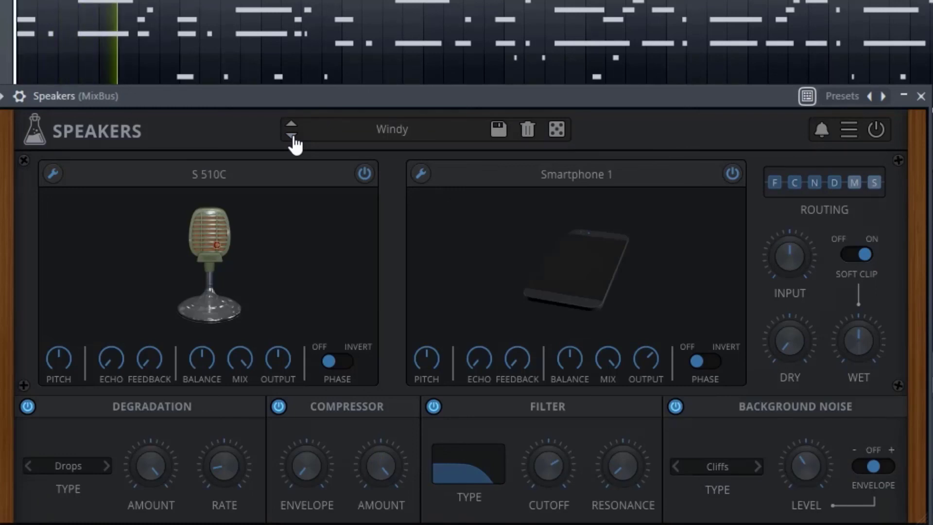
{"action": "left_click", "coordinate": [293, 138]}
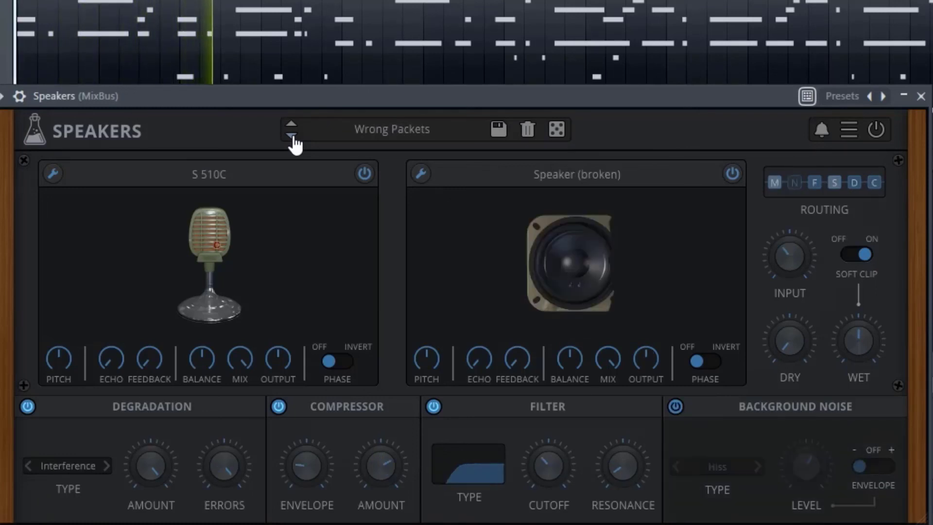
Step: Step through the presets Bathroom, LSD, Robovoice, Stepping, Submarine, The Cave, Town and Tubby Sound, and stop at Under Water
{"action": "left_click", "coordinate": [292, 137]}
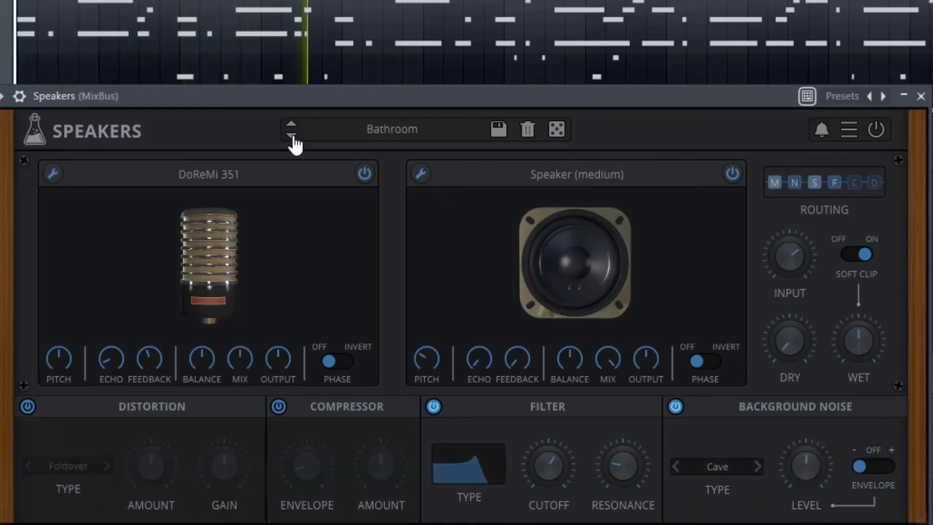
{"action": "left_click", "coordinate": [292, 137]}
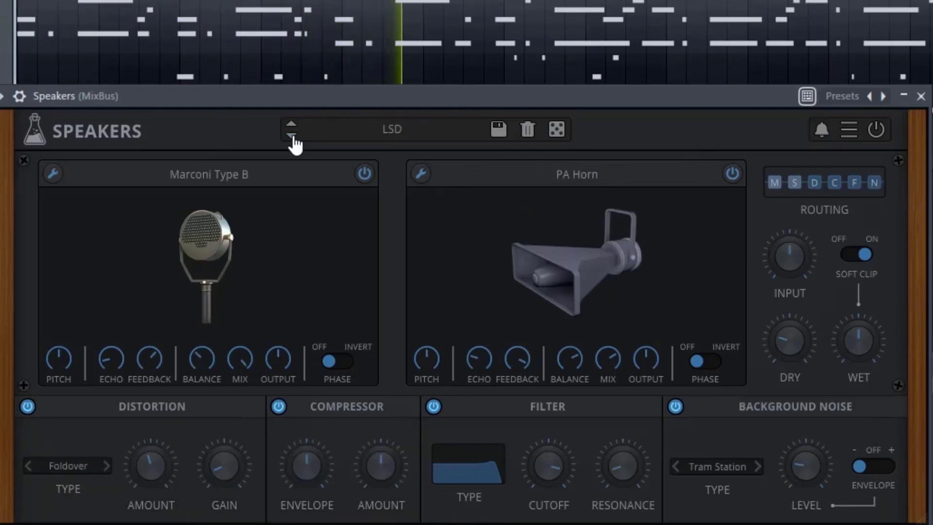
{"action": "left_click", "coordinate": [293, 138]}
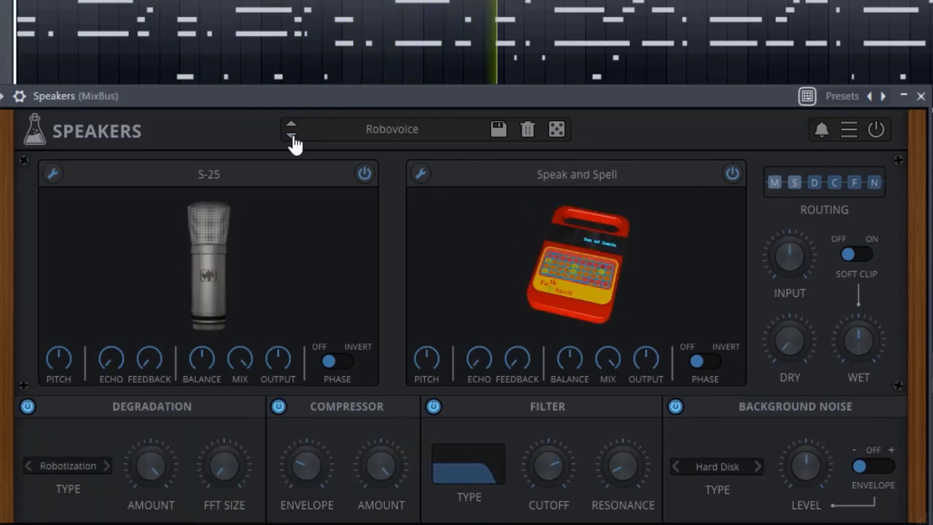
{"action": "left_click", "coordinate": [293, 137]}
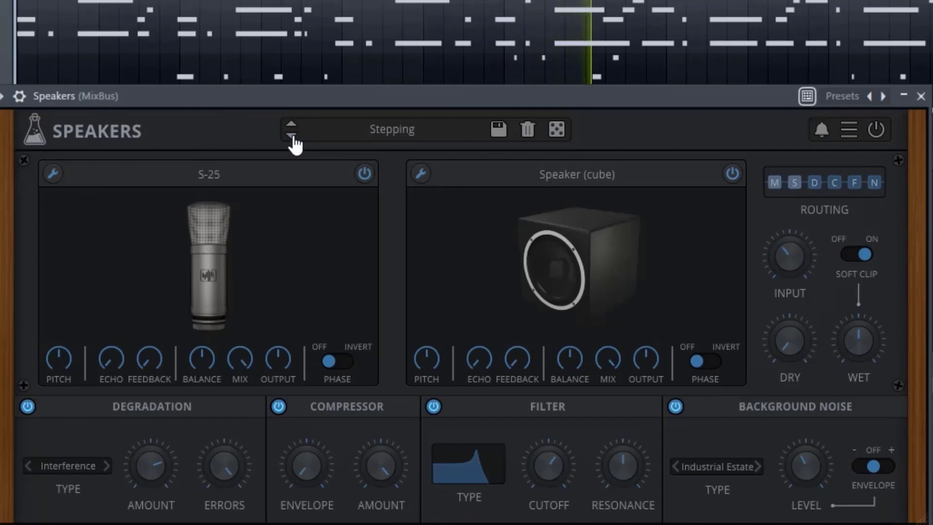
{"action": "left_click", "coordinate": [292, 138]}
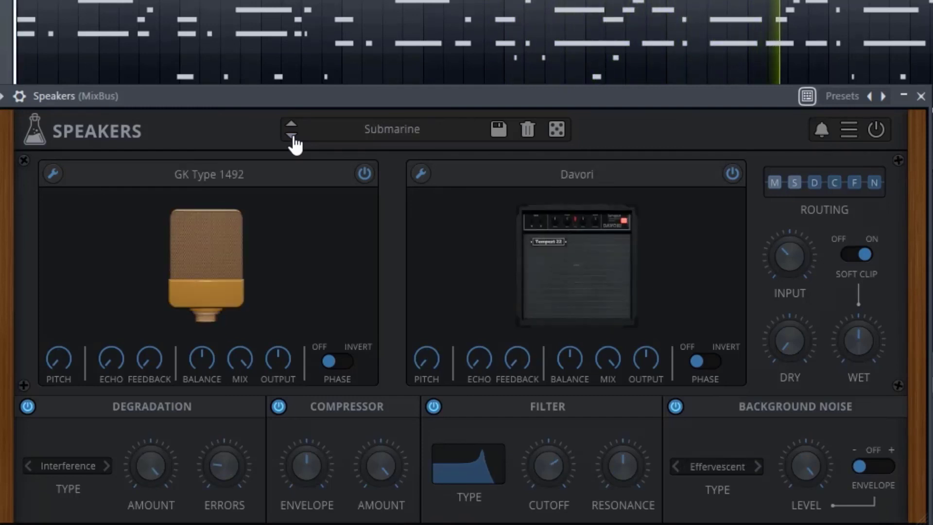
{"action": "left_click", "coordinate": [292, 138]}
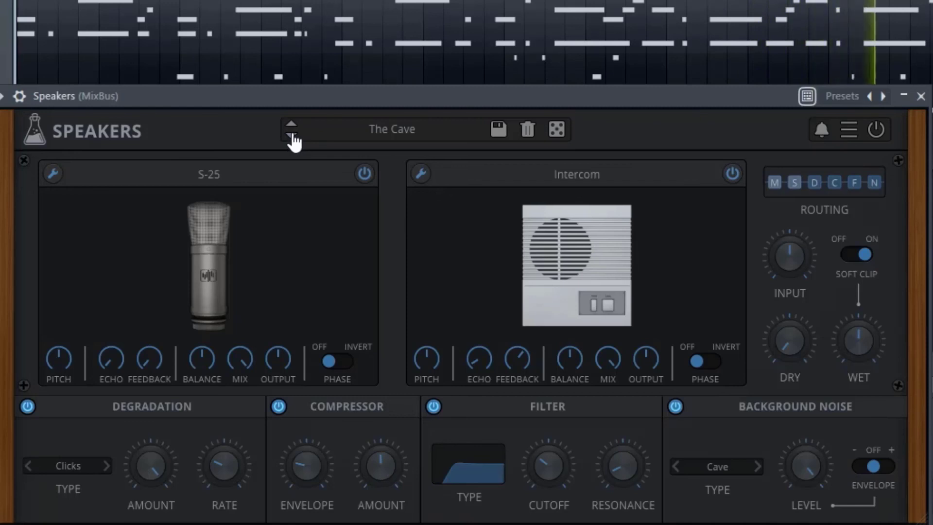
{"action": "left_click", "coordinate": [293, 137]}
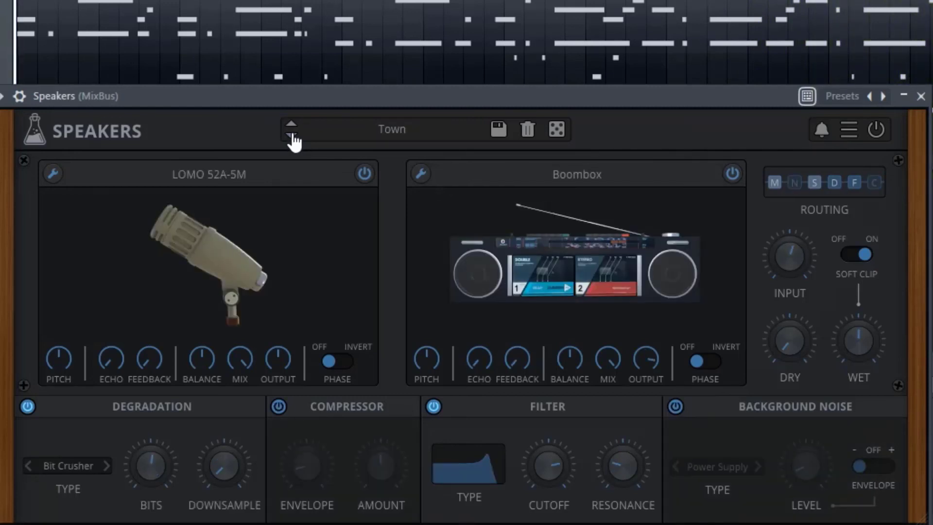
{"action": "left_click", "coordinate": [293, 138]}
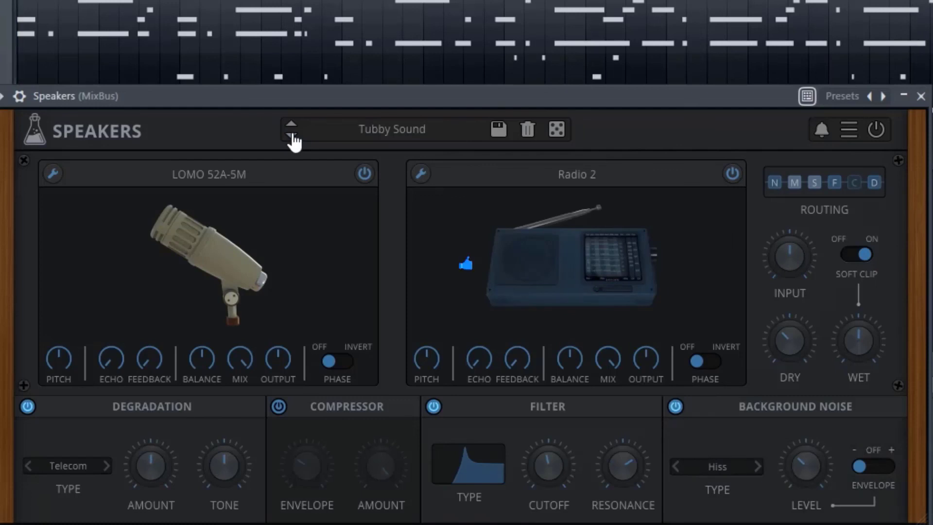
{"action": "left_click", "coordinate": [293, 137]}
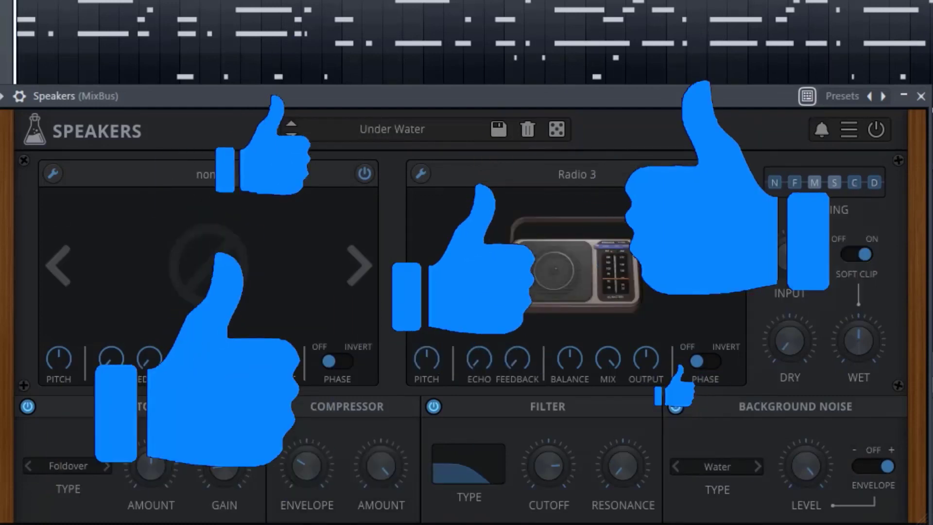